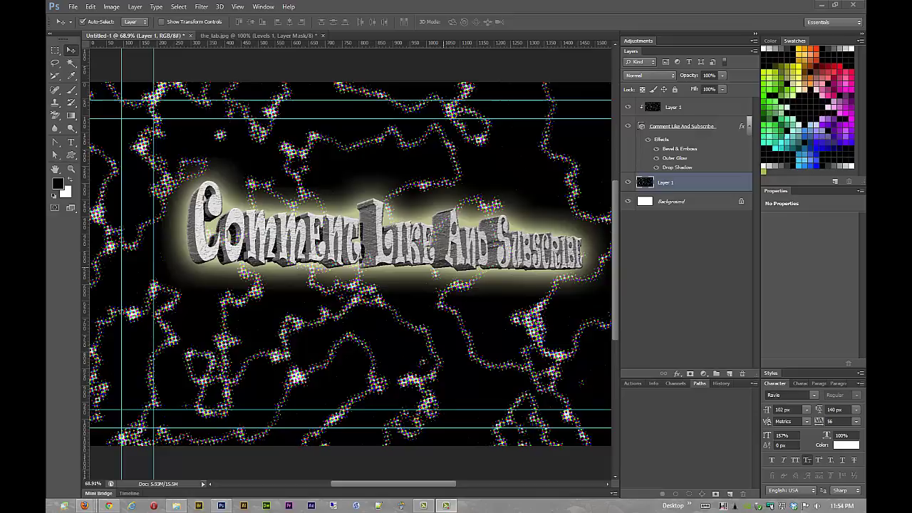
# - Highlight Photoshop CS6's US $699 price on adobe.com, then close the Adobe Products tab
pyautogui.click(554, 251)
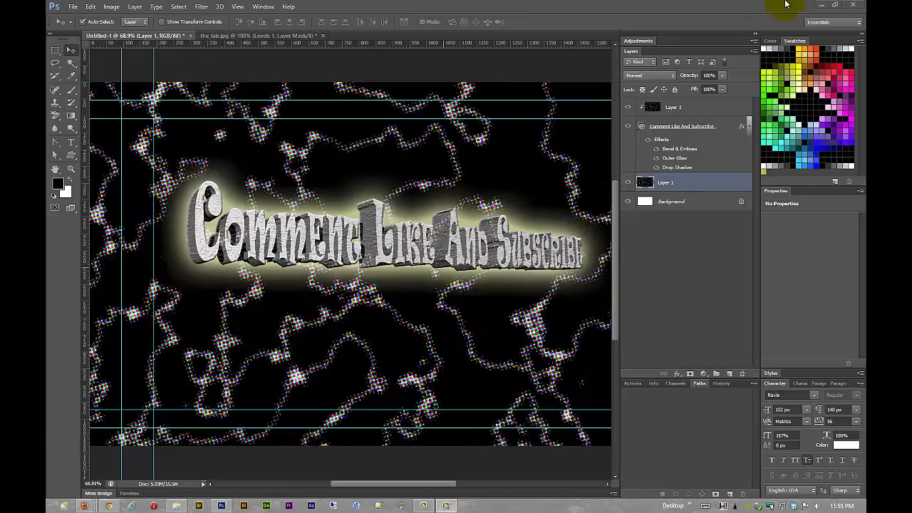
pyautogui.click(819, 6)
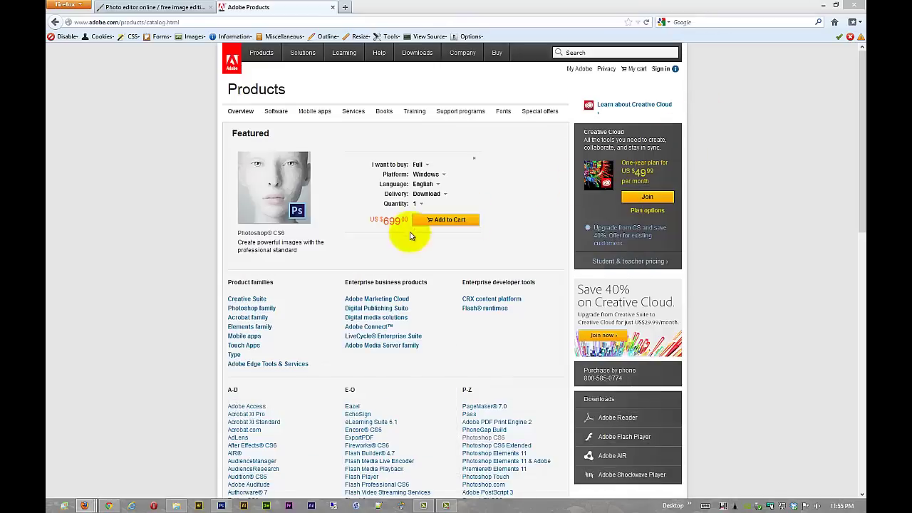
pyautogui.moveTo(403, 220); pyautogui.dragTo(374, 209)
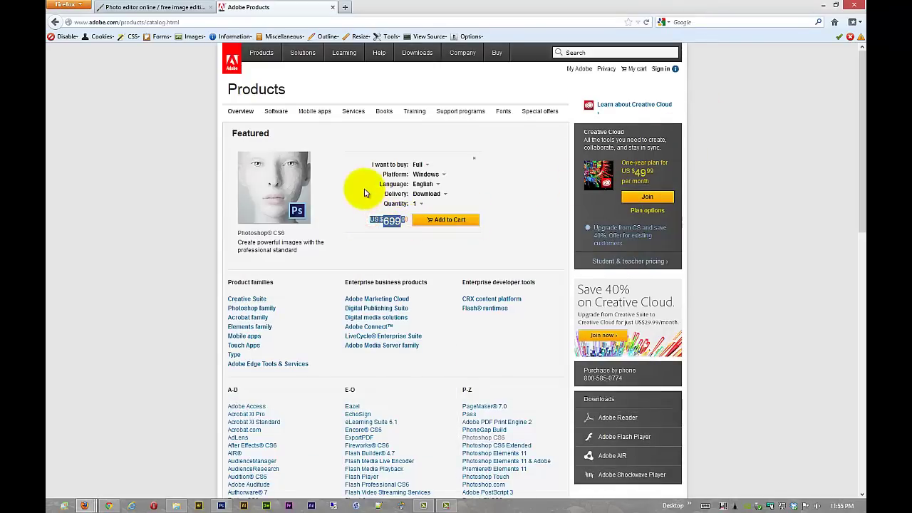
pyautogui.click(333, 8)
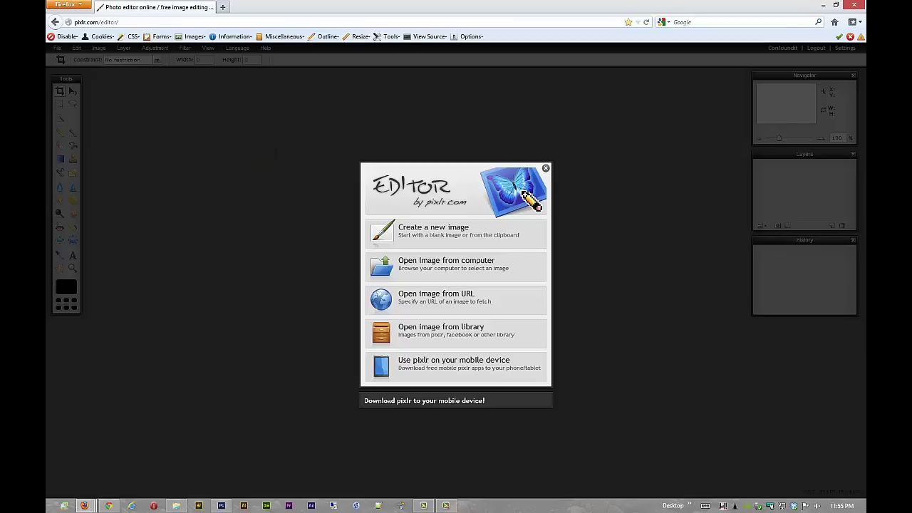
# - Restore the 1001 Fonts window and filter to fonts free for commercial use
pyautogui.click(84, 505)
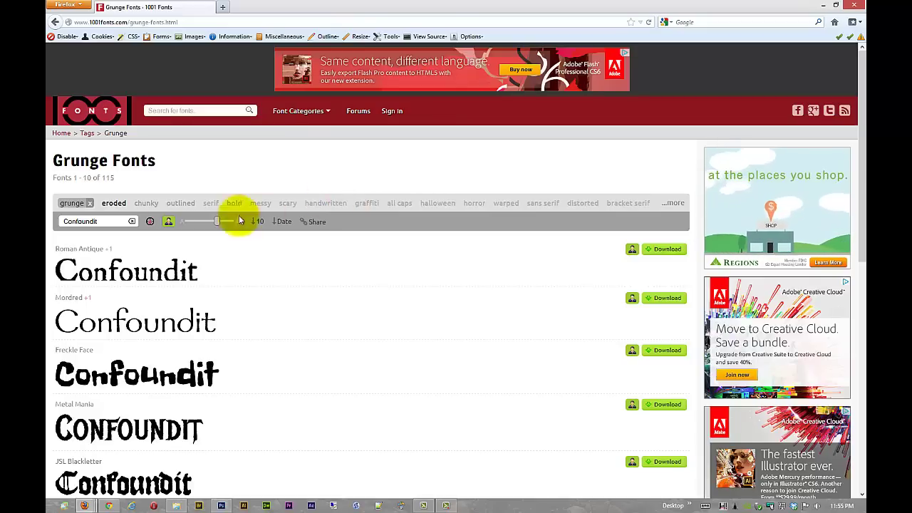
pyautogui.click(87, 133)
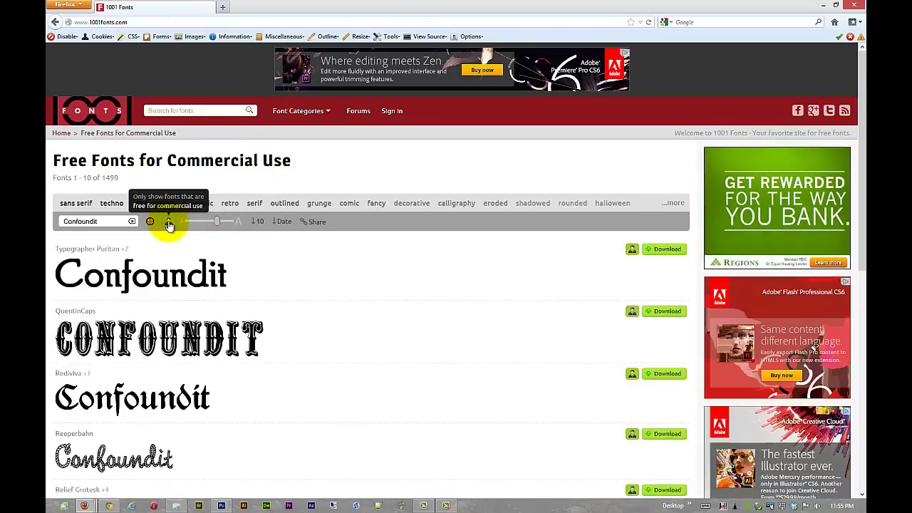
pyautogui.click(169, 222)
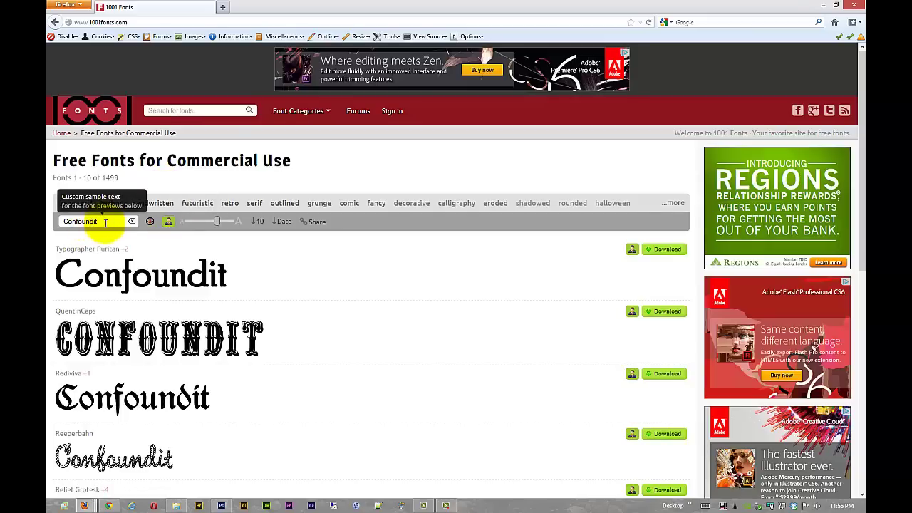
# - Preview comic fonts with the sample text 'Confoundit', then shrink the browser window
pyautogui.click(132, 221)
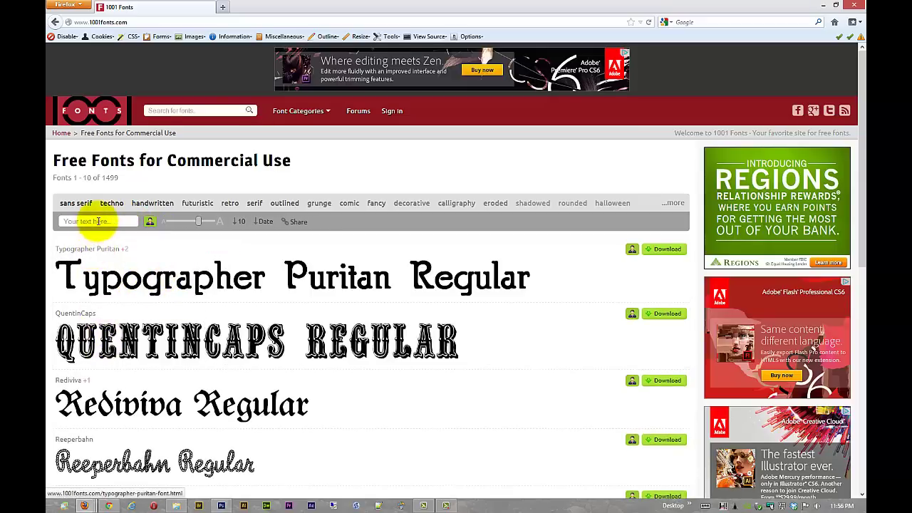
pyautogui.click(108, 222)
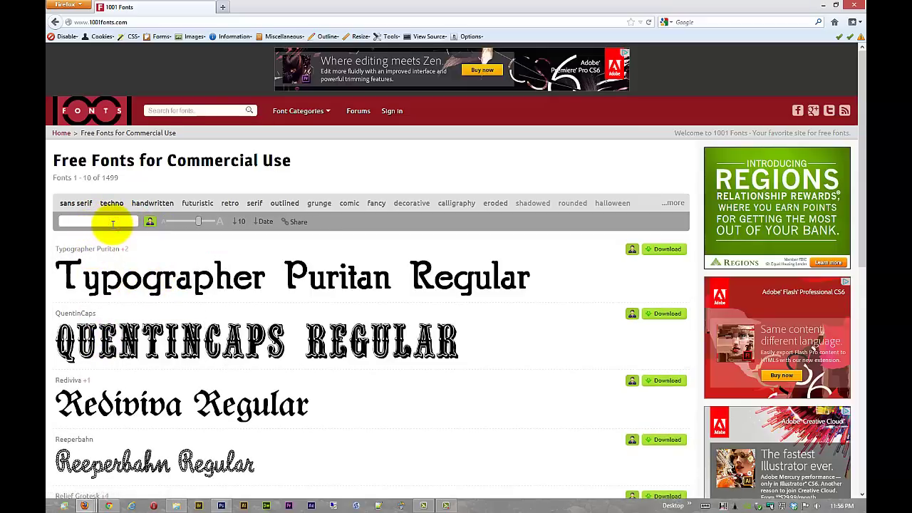
pyautogui.write('Confoundit')
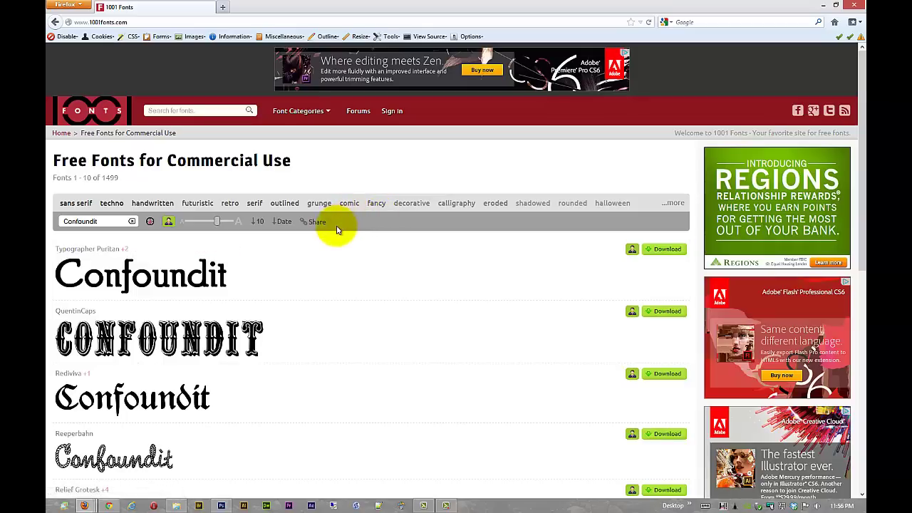
pyautogui.click(349, 205)
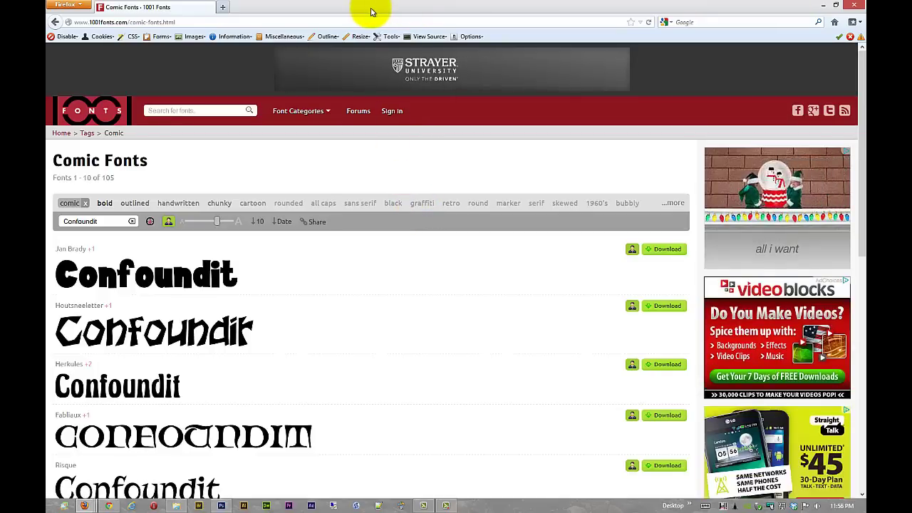
pyautogui.moveTo(498, 10); pyautogui.dragTo(496, 204)
# - Create a new transparent 1920x1080 canvas from the Movie 1080p preset
pyautogui.click(827, 193)
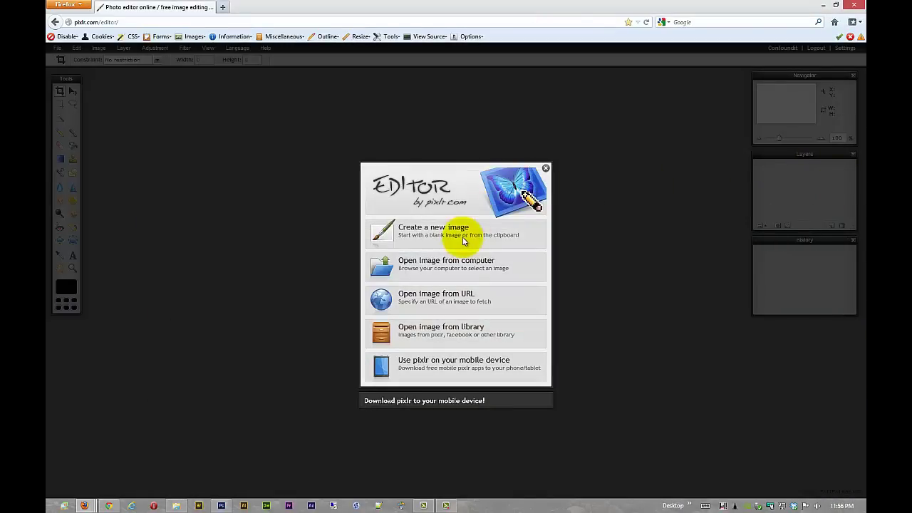
pyautogui.click(463, 238)
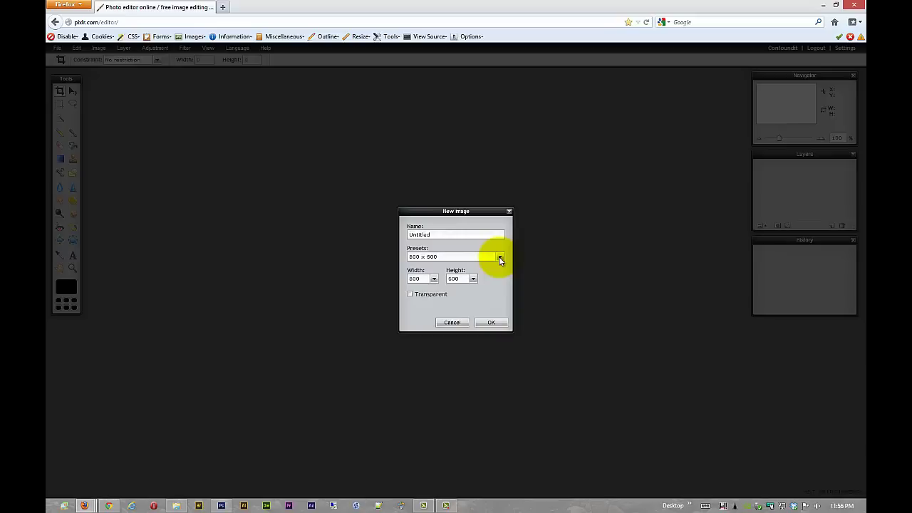
pyautogui.click(498, 258)
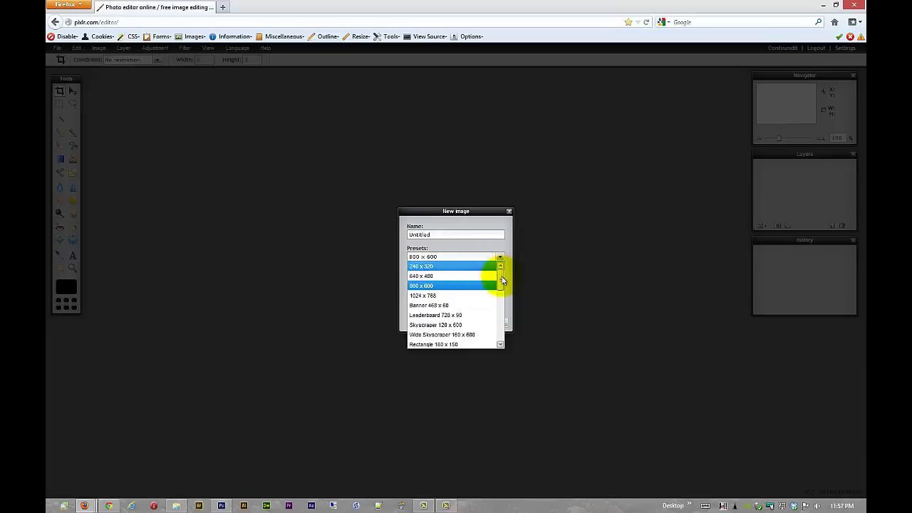
pyautogui.scroll(-2, 499, 329)
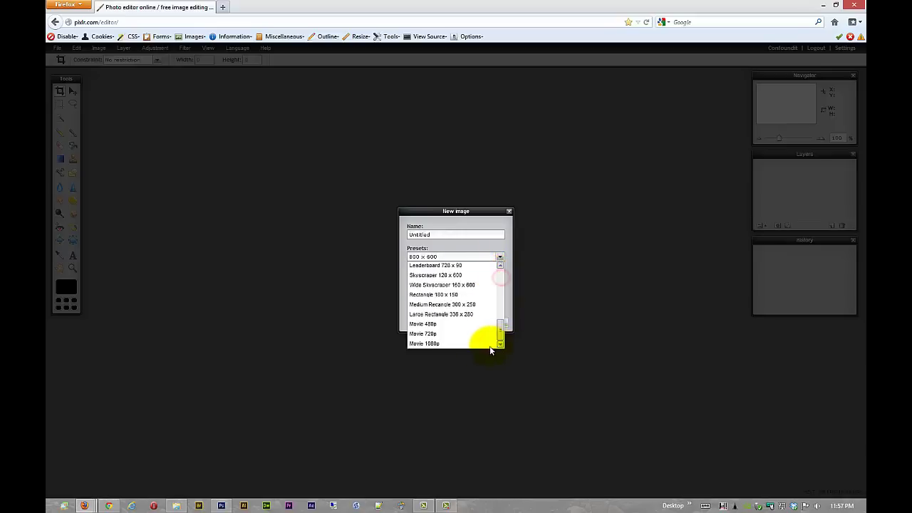
pyautogui.click(435, 344)
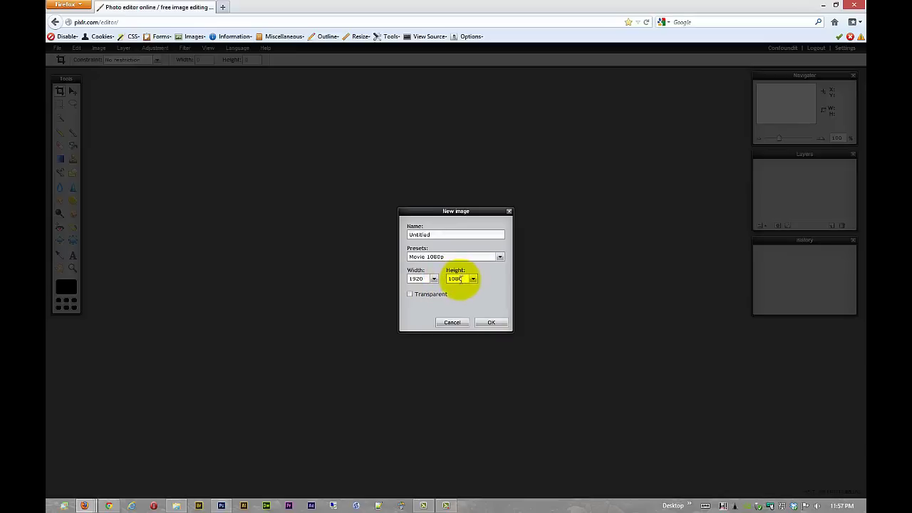
pyautogui.click(420, 277)
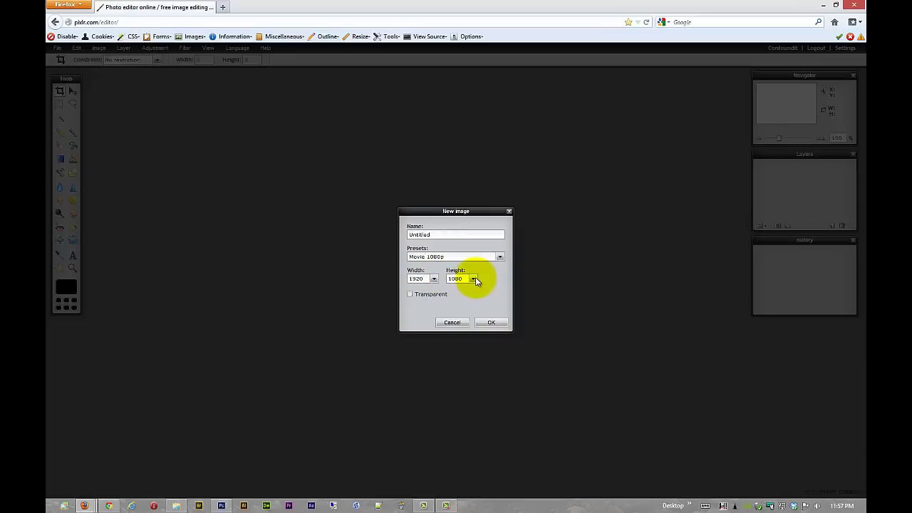
pyautogui.click(500, 258)
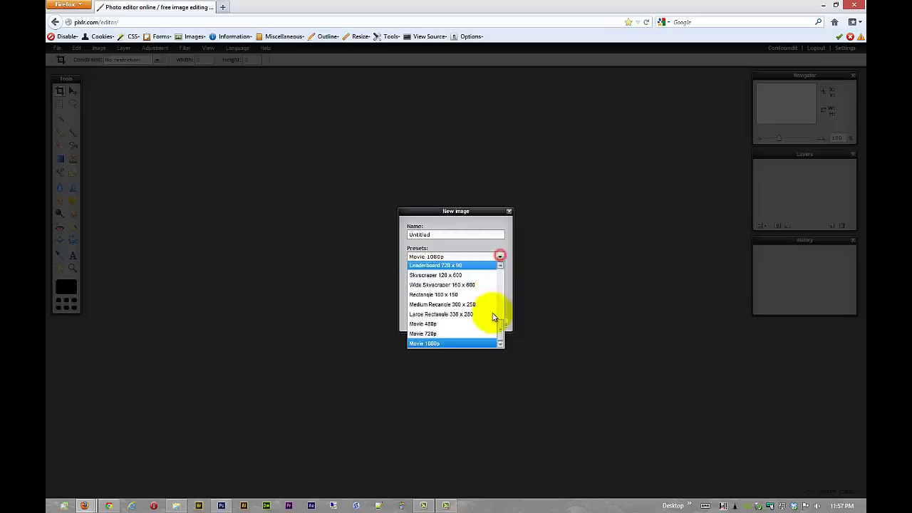
pyautogui.click(473, 330)
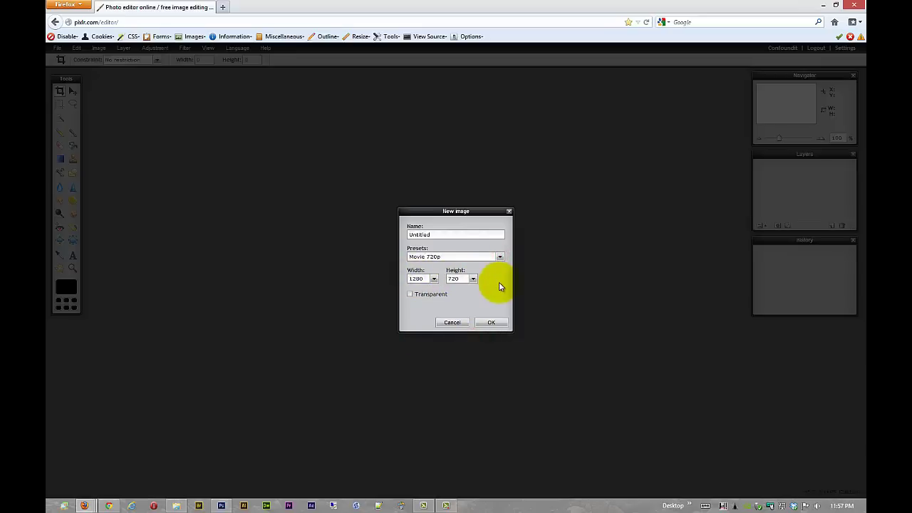
pyautogui.click(499, 260)
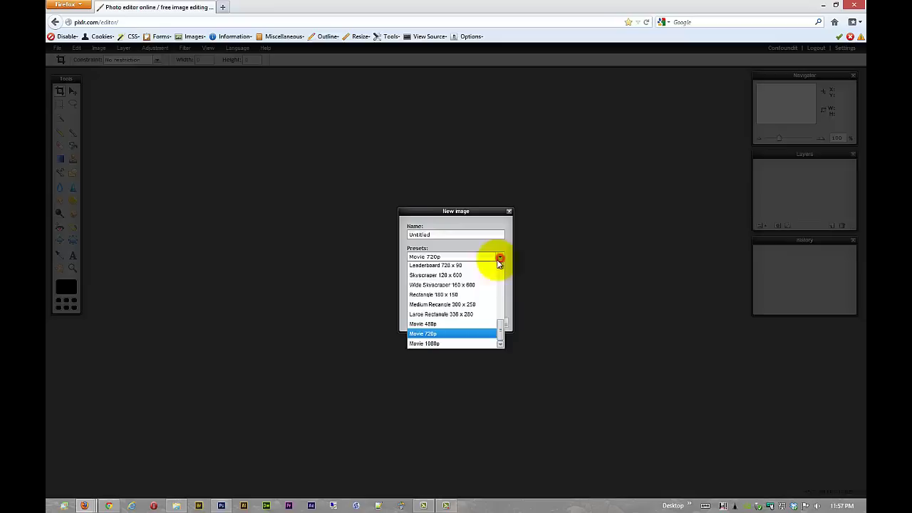
pyautogui.click(456, 344)
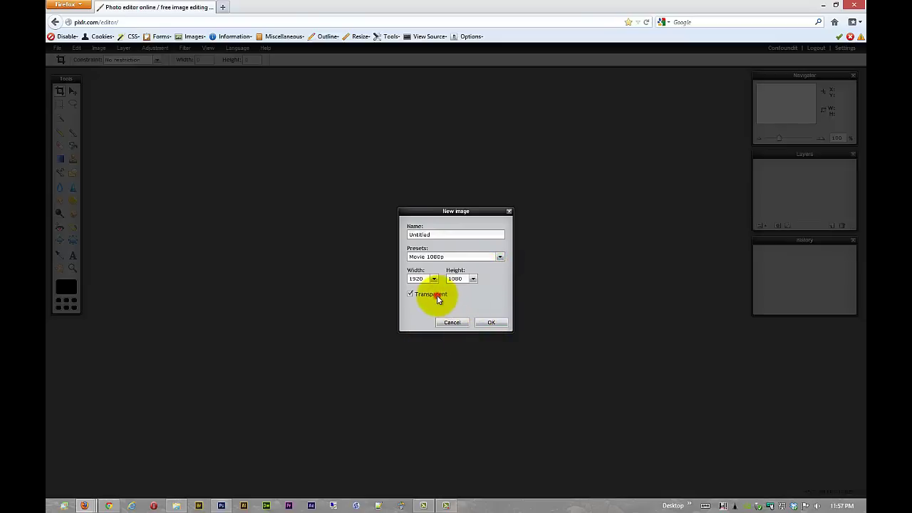
pyautogui.click(489, 325)
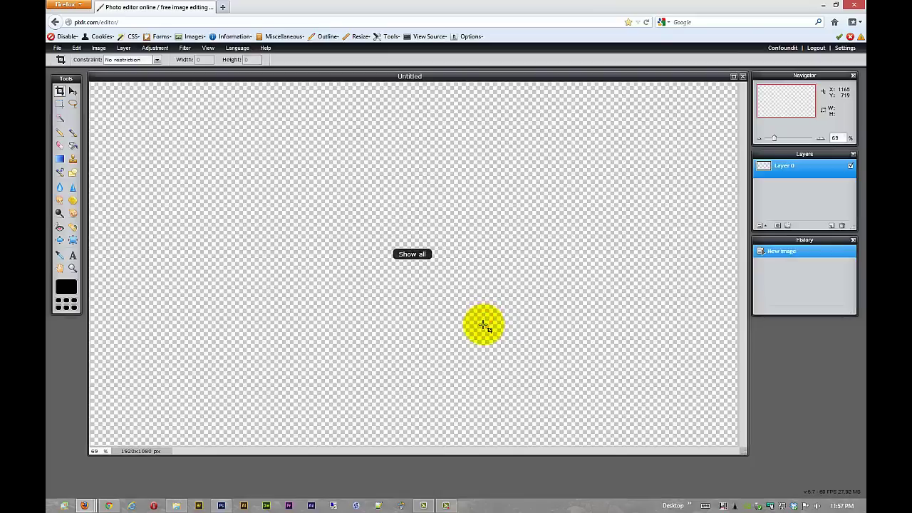
# - Maximize the Untitled 1920x1080 image window to fill the Pixlr workspace
pyautogui.click(733, 76)
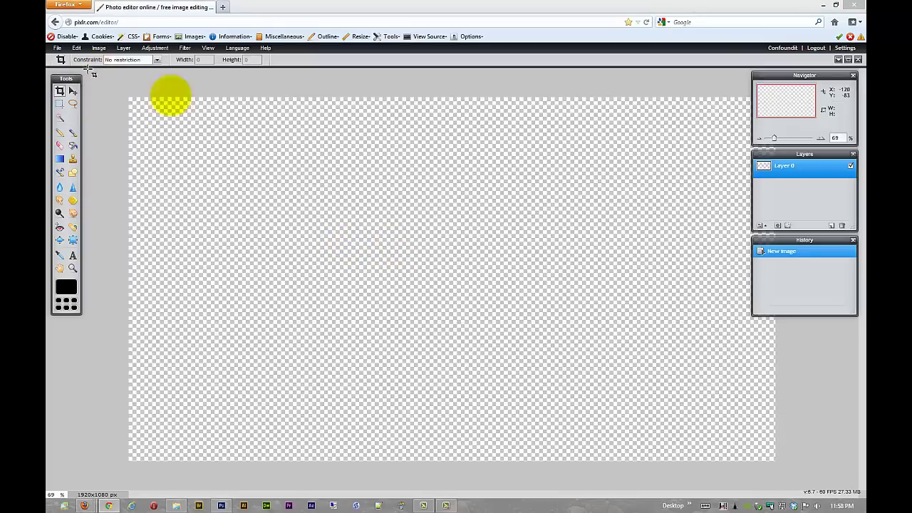
# - Copy the silhouette image's web address from the browser window
pyautogui.hotkey('alt', 'Tab')
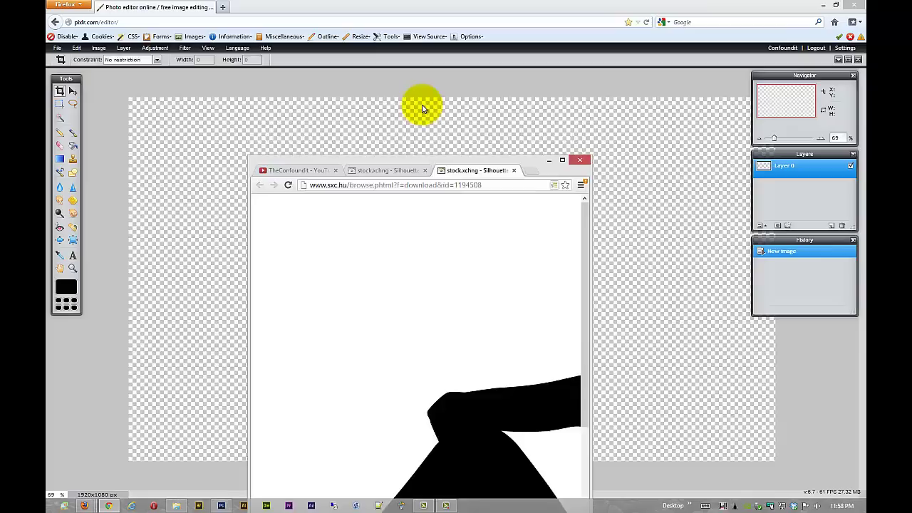
pyautogui.moveTo(595, 223); pyautogui.dragTo(864, 173)
pyautogui.moveTo(752, 122); pyautogui.dragTo(676, 97)
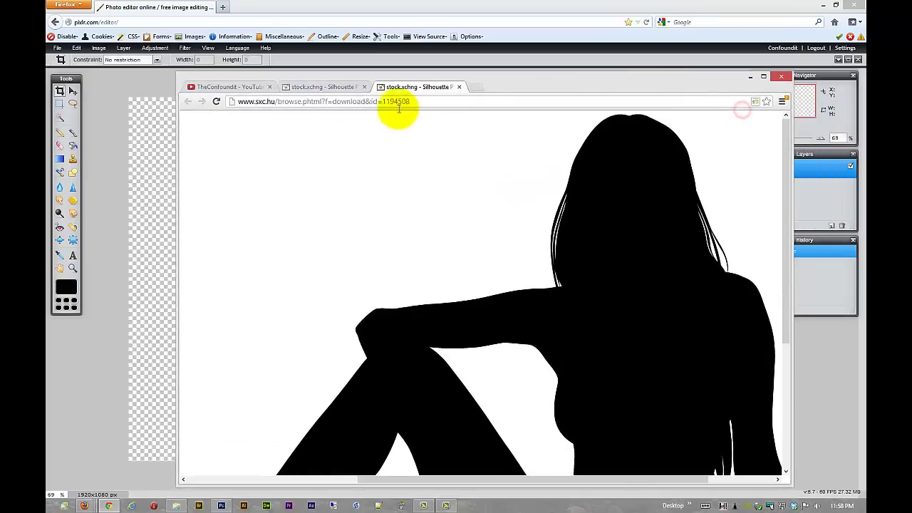
pyautogui.rightClick(351, 105)
pyautogui.click(381, 139)
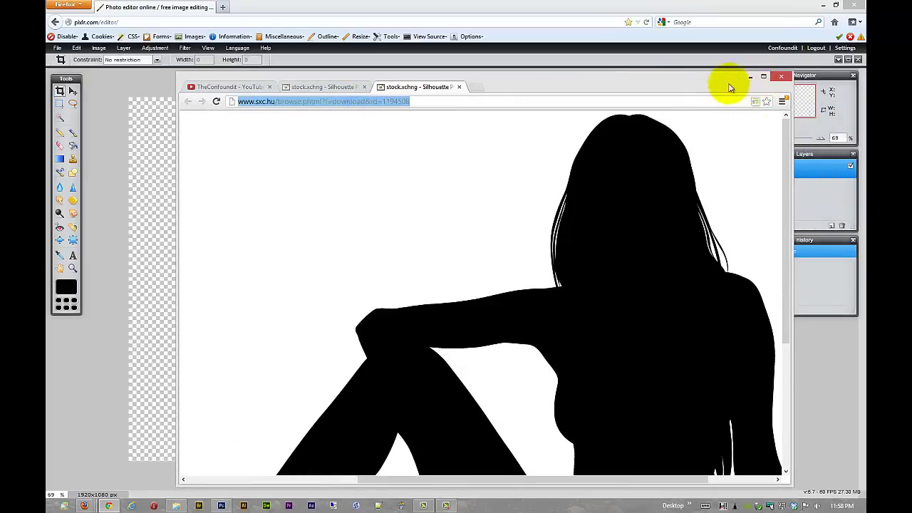
pyautogui.click(750, 77)
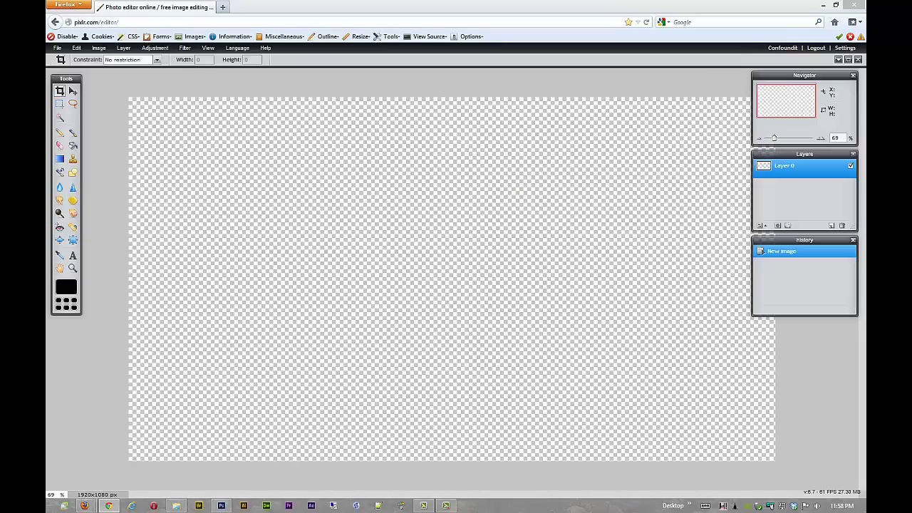
# - Try loading the address via File > Open image URL and dismiss the error alert
pyautogui.click(57, 47)
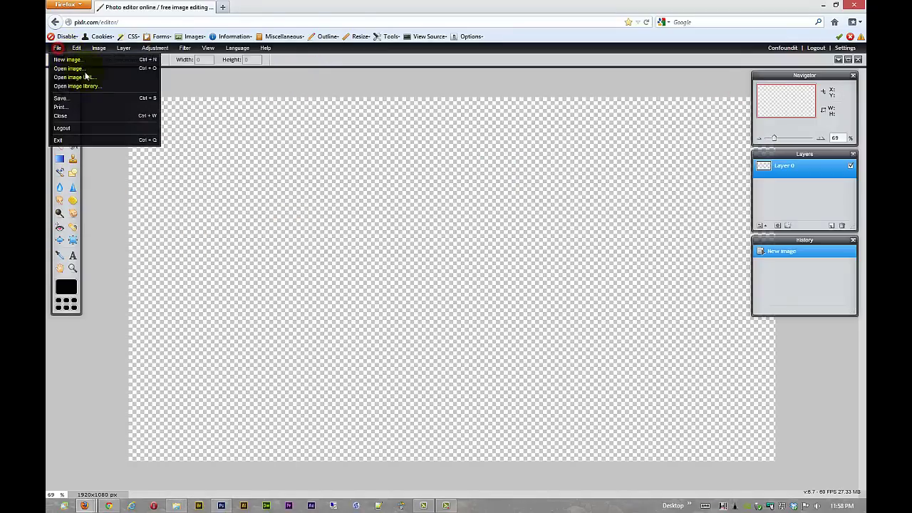
pyautogui.click(86, 76)
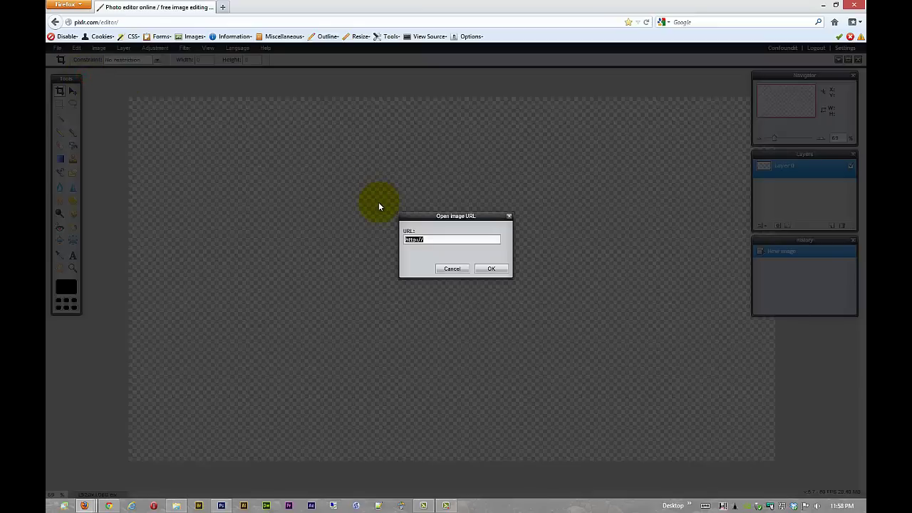
pyautogui.click(489, 269)
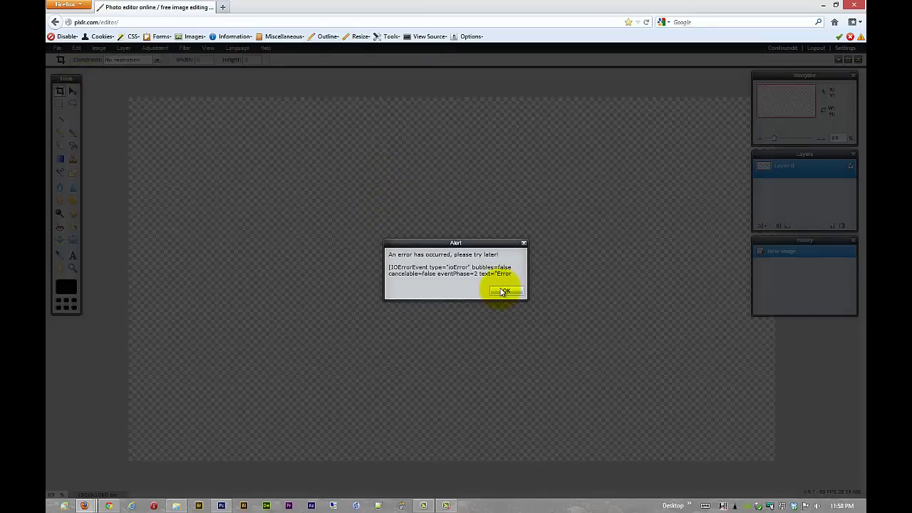
pyautogui.click(503, 291)
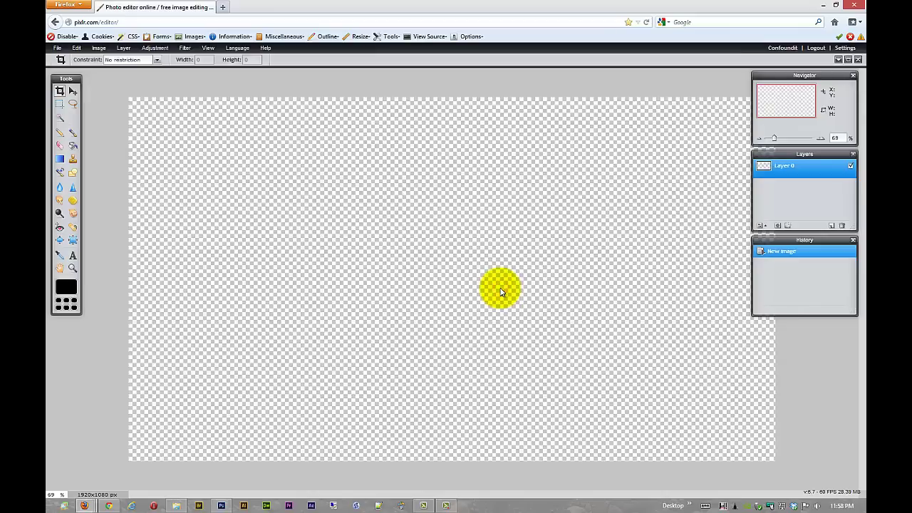
# - Paste the image address into Open image URL and load the silhouette
pyautogui.click(109, 506)
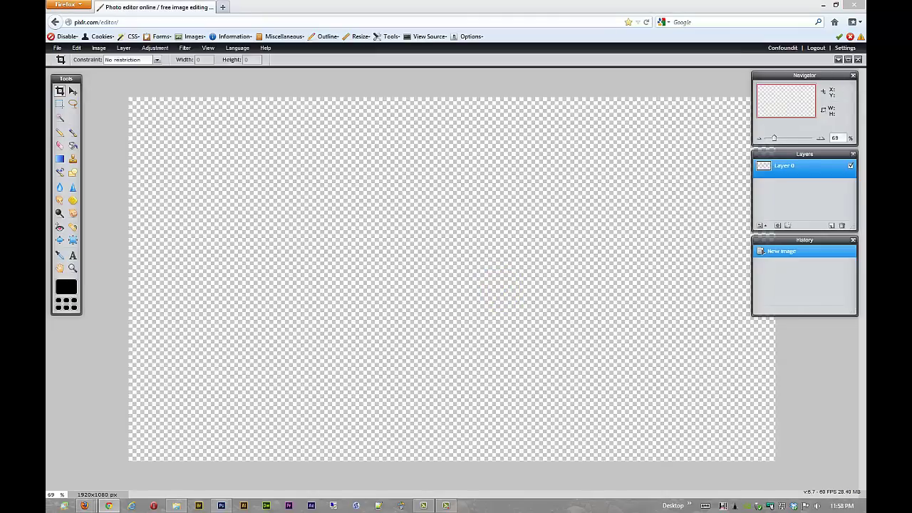
pyautogui.click(57, 48)
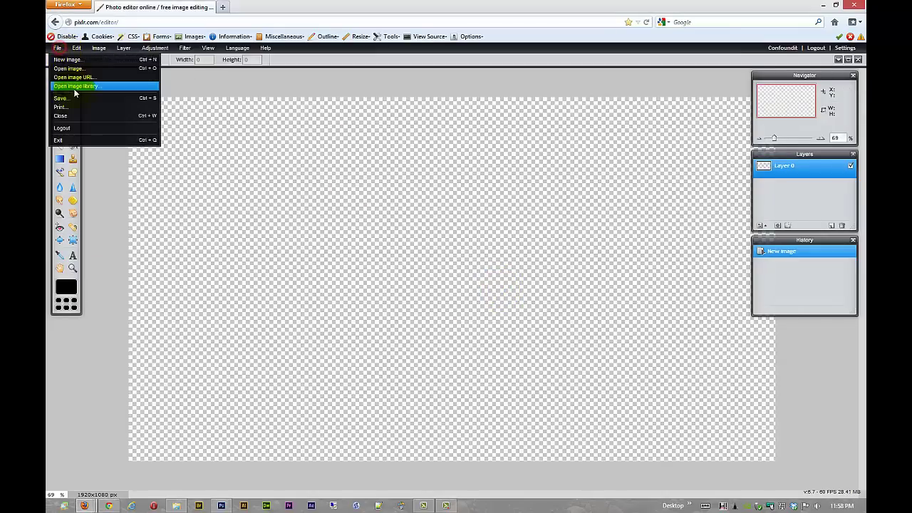
pyautogui.click(71, 77)
pyautogui.rightClick(433, 240)
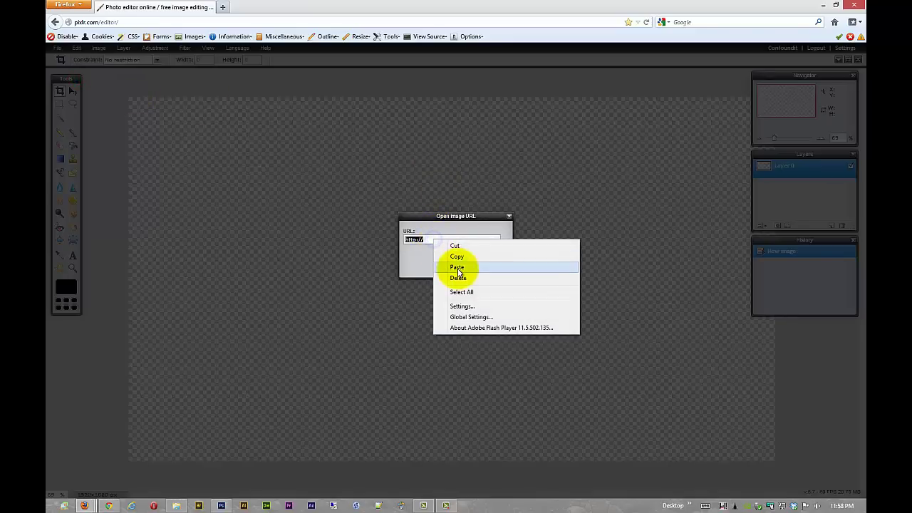
pyautogui.click(457, 267)
pyautogui.click(485, 268)
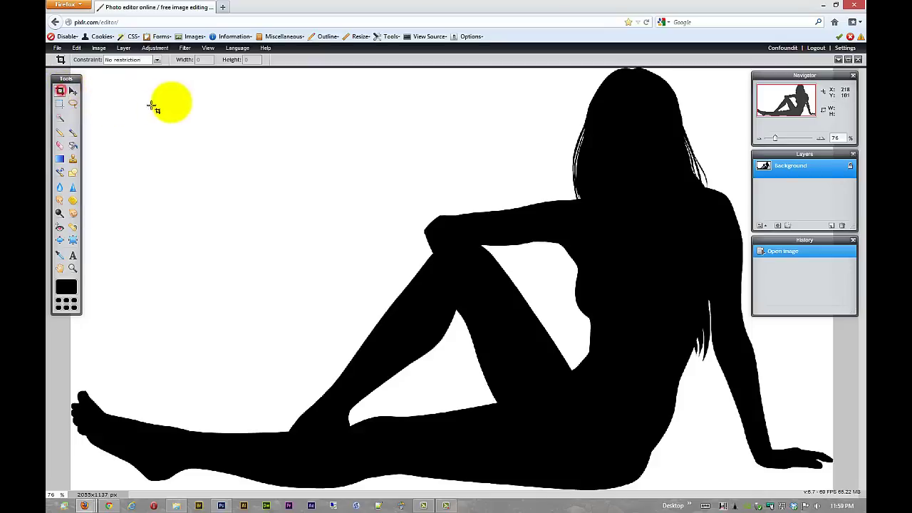
# - Trial-crop the silhouette to 1672x949, then undo to restore the full 2035x1137 image
pyautogui.moveTo(168, 101)
pyautogui.mouseDown()
pyautogui.moveTo(524, 238)
pyautogui.moveTo(733, 375)
pyautogui.moveTo(786, 436)
pyautogui.moveTo(790, 453)
pyautogui.mouseUp()
pyautogui.click(307, 141)
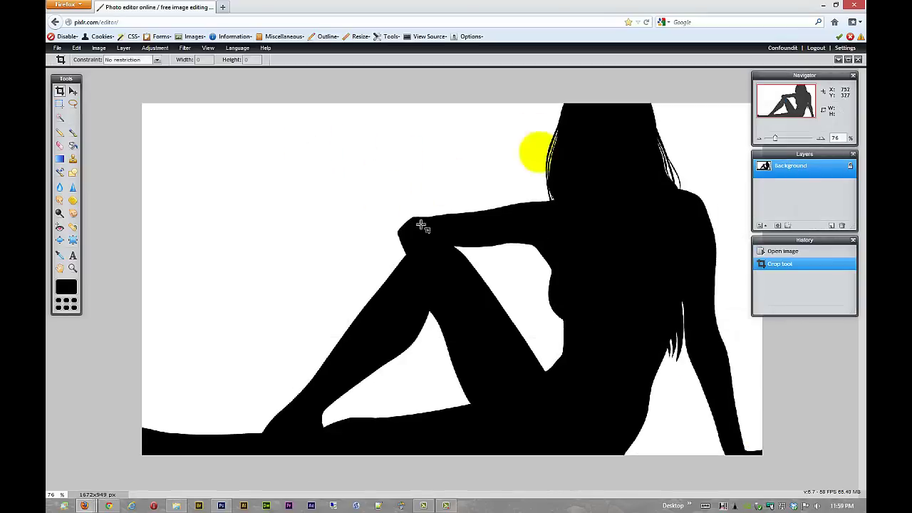
pyautogui.hotkey('ctrl', 'z')
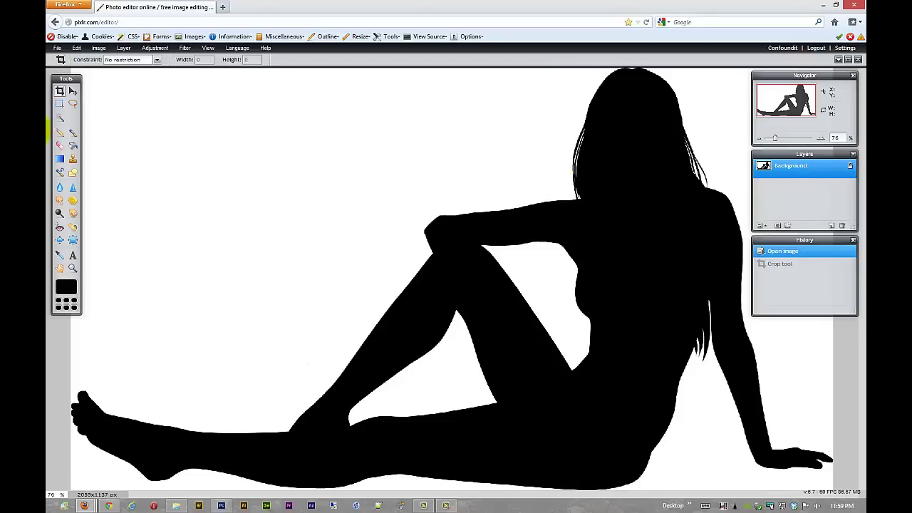
# - Marquee-select the figure's arm and knee and add a new empty layer
pyautogui.click(73, 90)
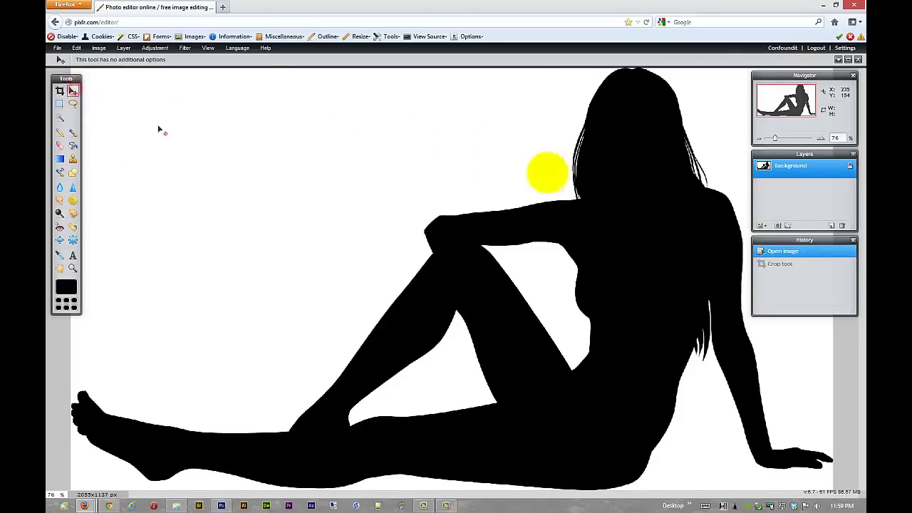
pyautogui.click(59, 104)
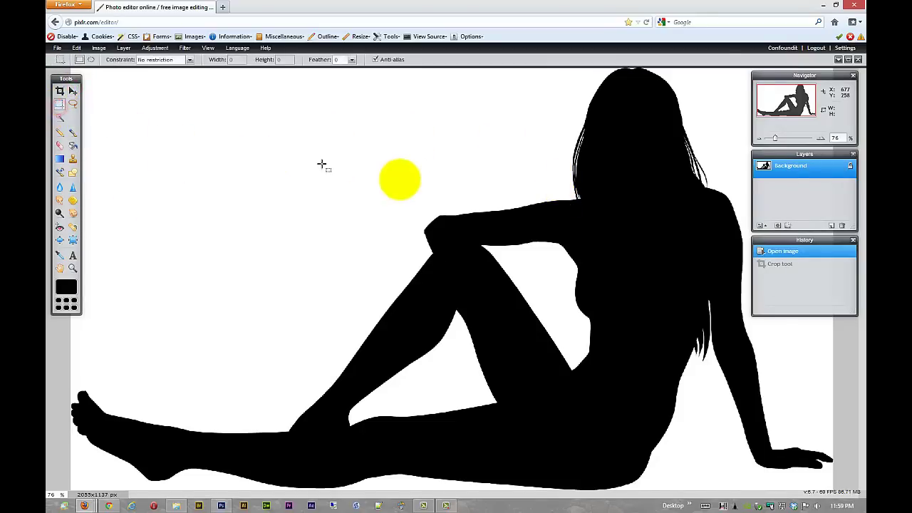
pyautogui.moveTo(352, 159); pyautogui.dragTo(585, 298)
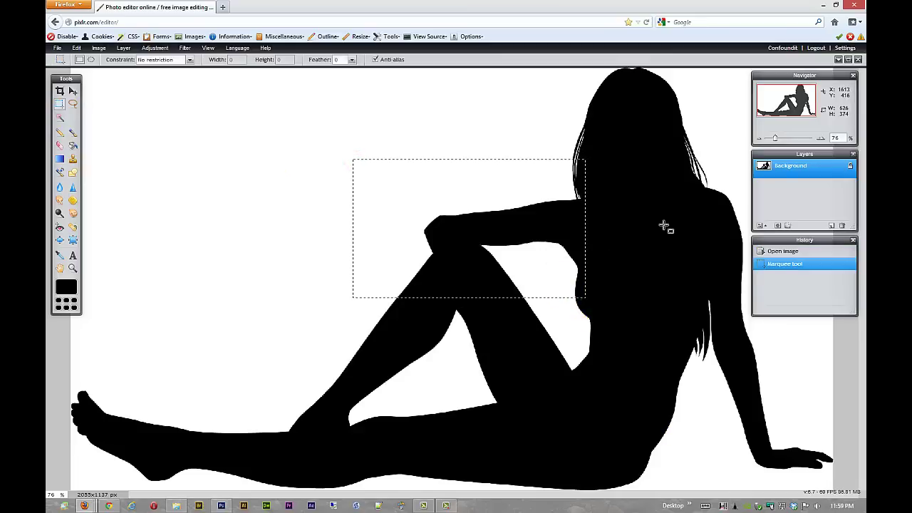
pyautogui.click(832, 226)
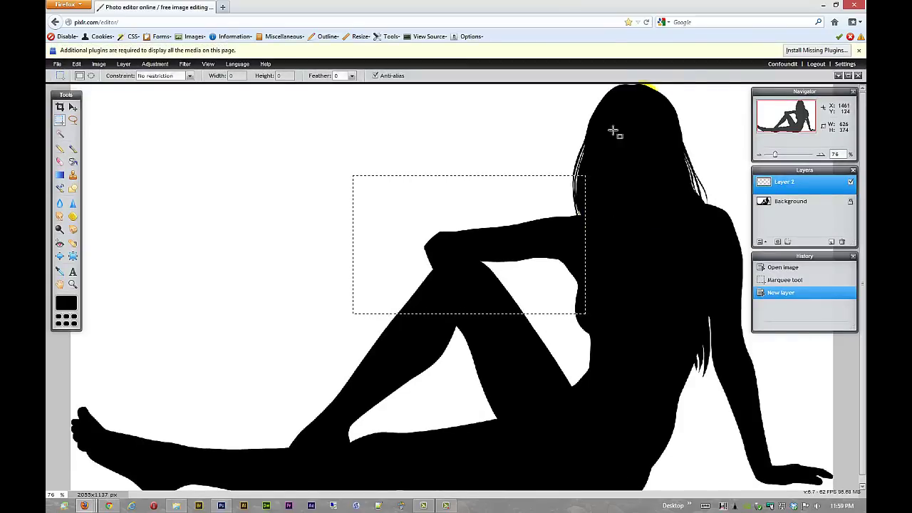
pyautogui.click(858, 50)
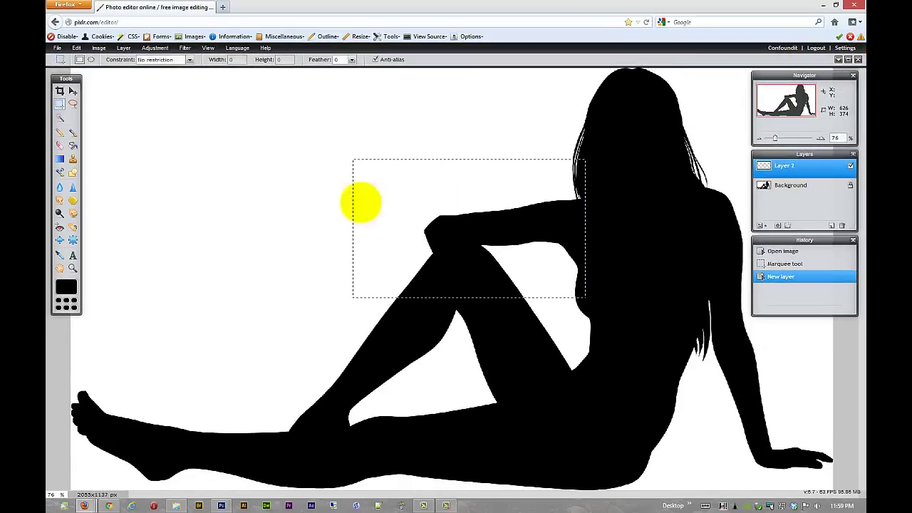
# - Copy the selected silhouette piece from the Background and paste it as a new layer
pyautogui.click(76, 48)
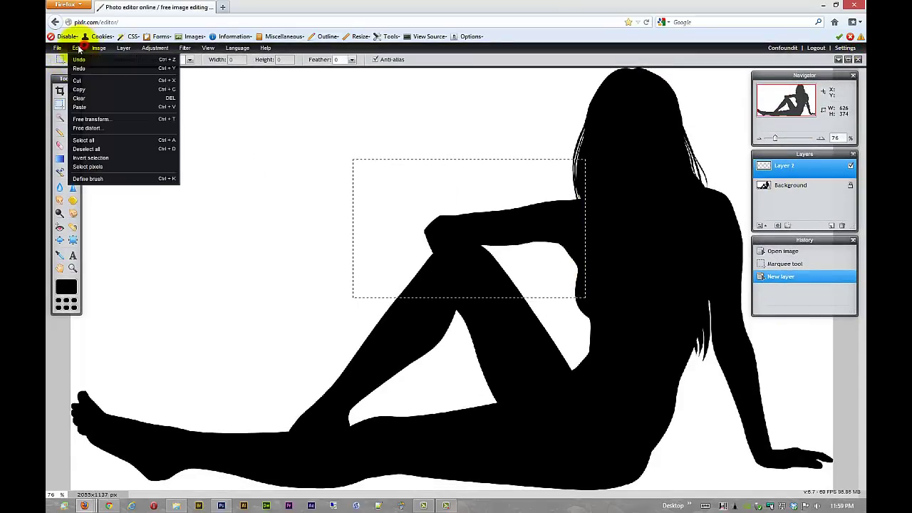
pyautogui.click(84, 86)
pyautogui.click(76, 48)
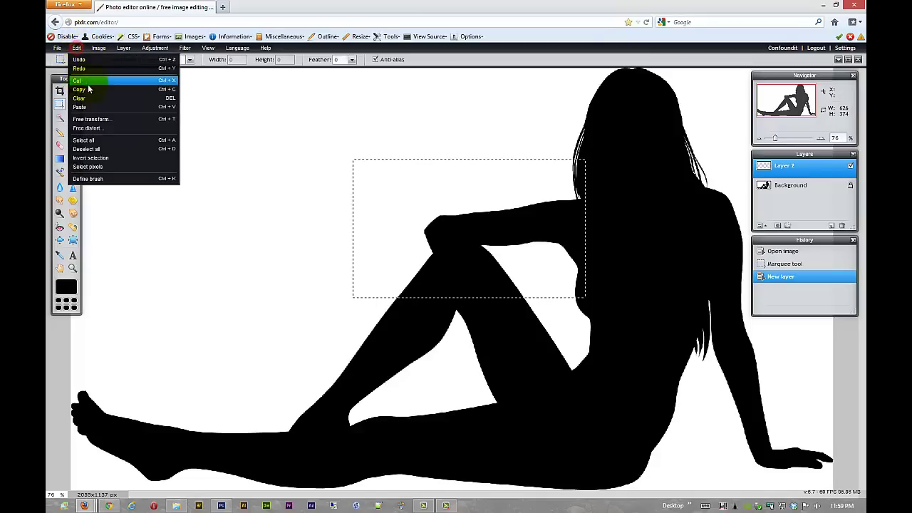
pyautogui.click(92, 103)
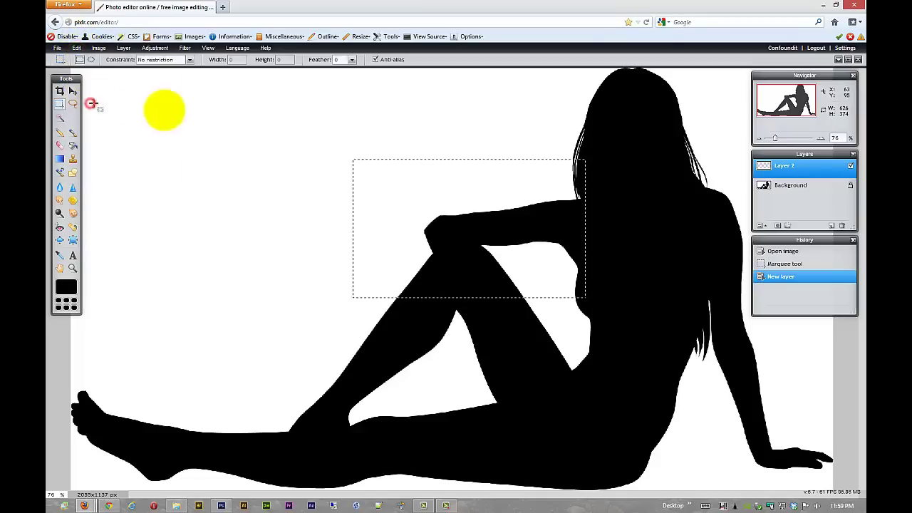
pyautogui.click(773, 185)
pyautogui.click(77, 48)
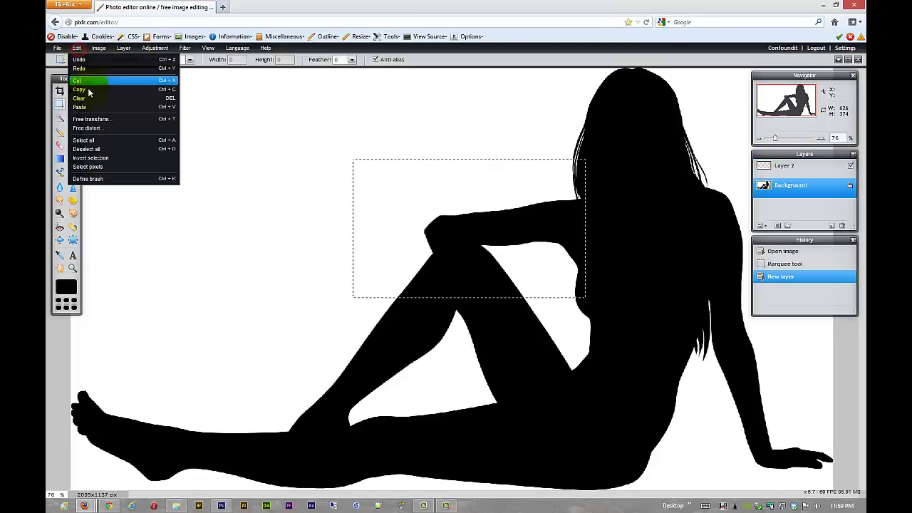
pyautogui.click(85, 87)
pyautogui.click(782, 186)
pyautogui.click(765, 166)
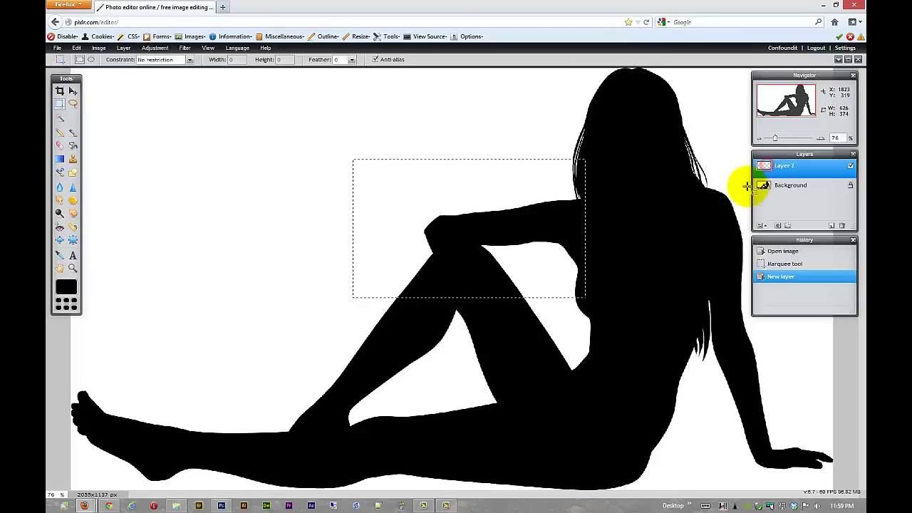
pyautogui.hotkey('ctrl', 'v')
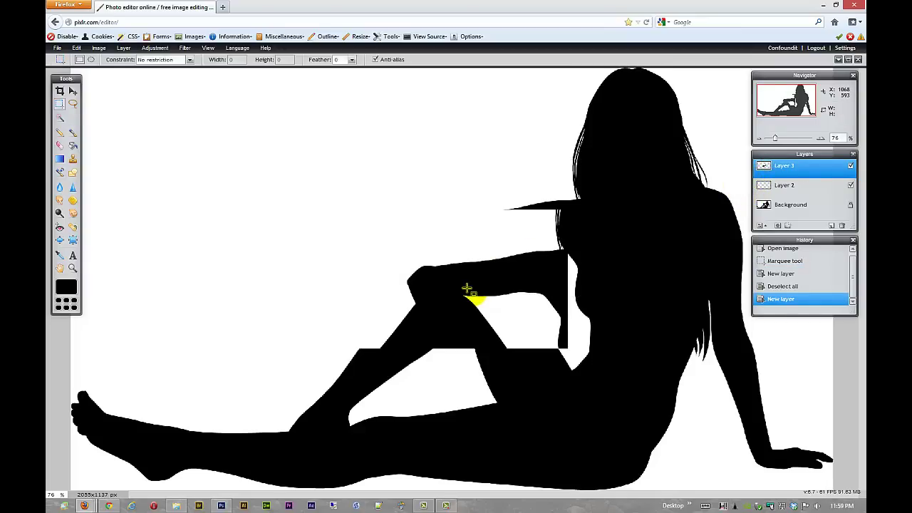
# - Move the pasted piece to the upper left, then delete Layer 3
pyautogui.press('v')
pyautogui.moveTo(467, 289); pyautogui.dragTo(265, 198)
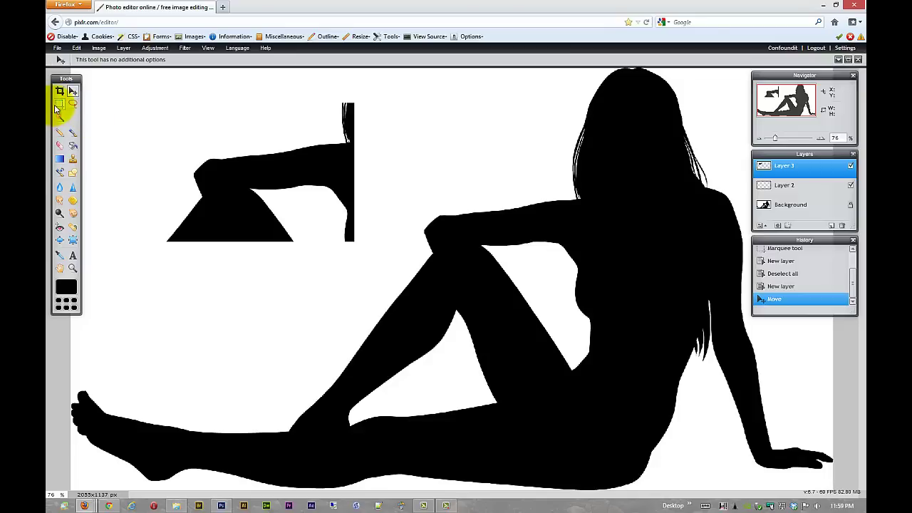
pyautogui.click(805, 164)
pyautogui.moveTo(771, 172); pyautogui.dragTo(842, 226)
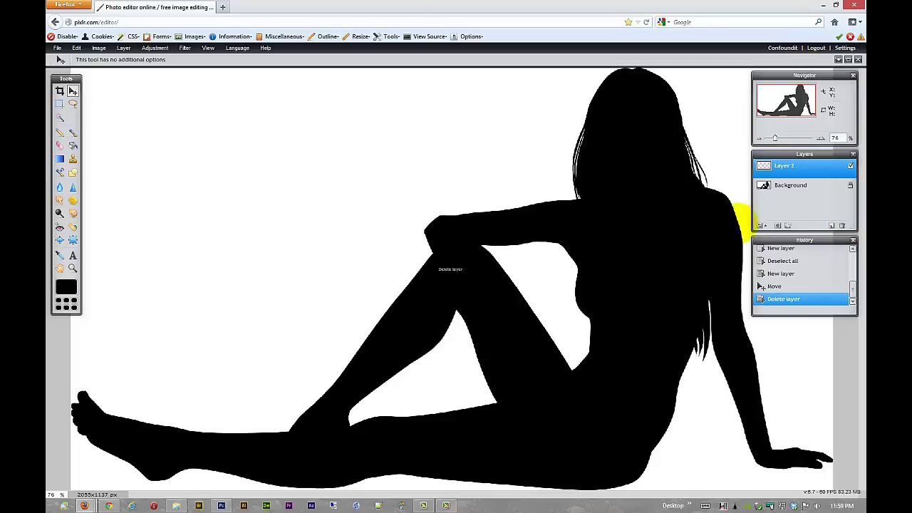
# - Set the rectangular marquee constraint to a Fixed size of 2055 by 1137
pyautogui.click(60, 104)
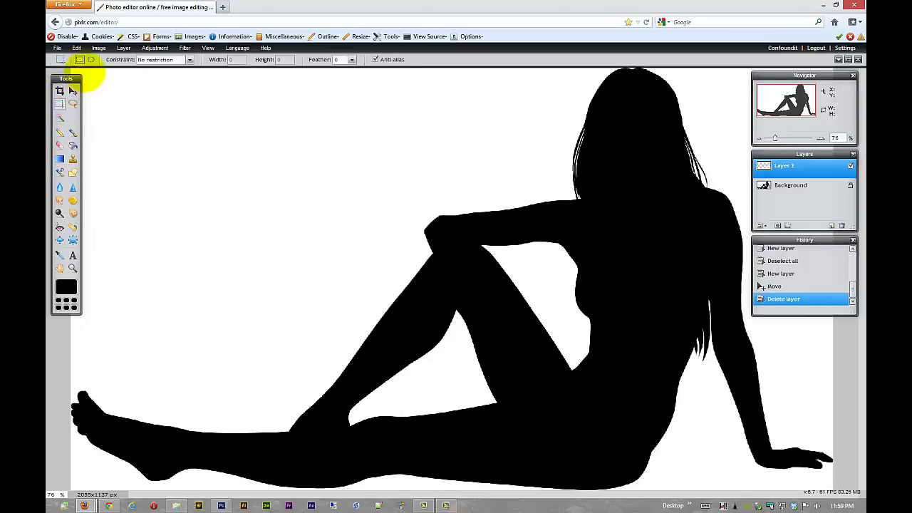
pyautogui.click(190, 60)
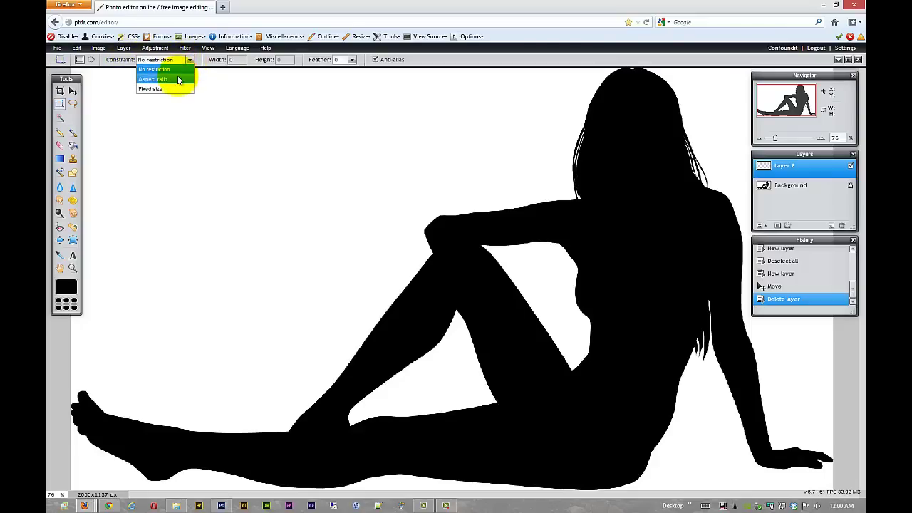
pyautogui.click(177, 88)
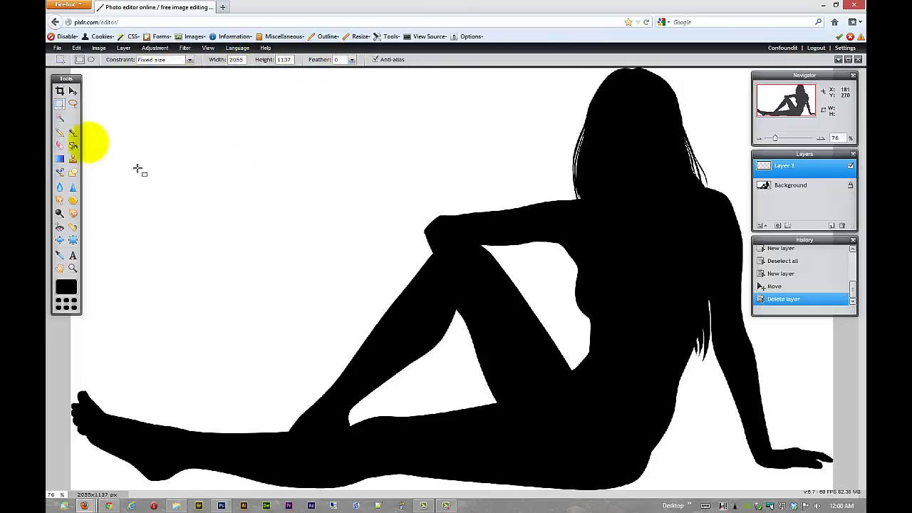
# - Switch to the Magic Wand, zoom to 50%, and set tolerance to 32
pyautogui.click(60, 118)
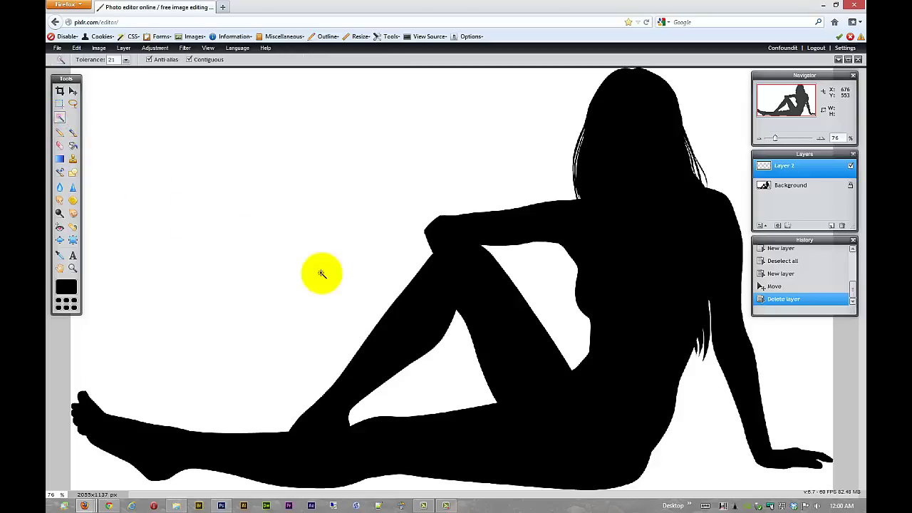
pyautogui.click(53, 494)
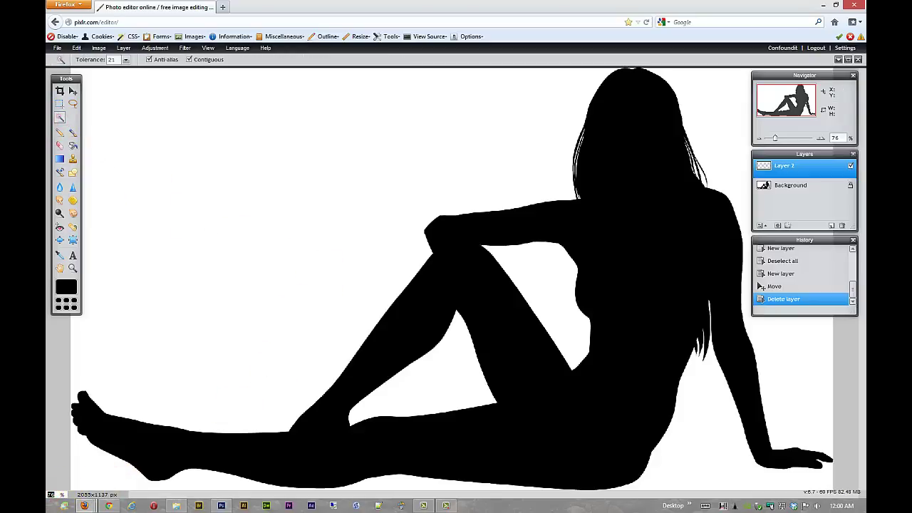
pyautogui.write('50')
pyautogui.press('Return')
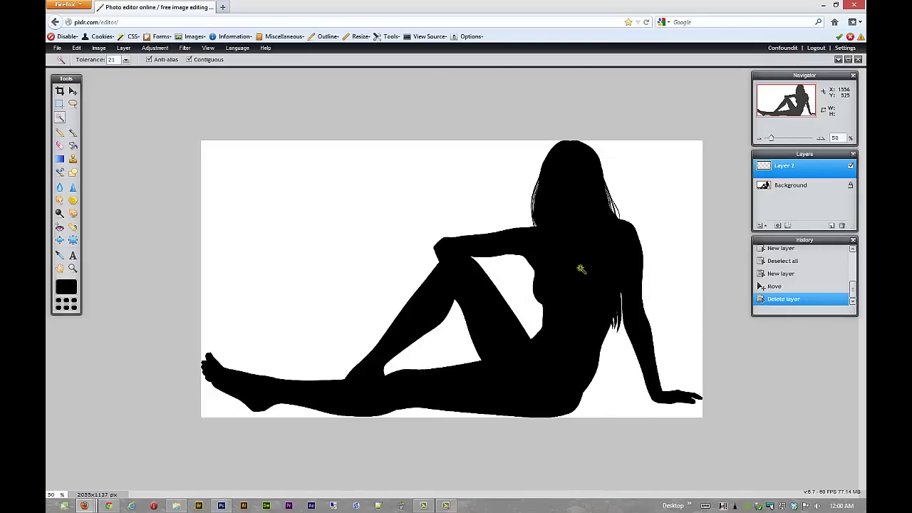
pyautogui.doubleClick(113, 60)
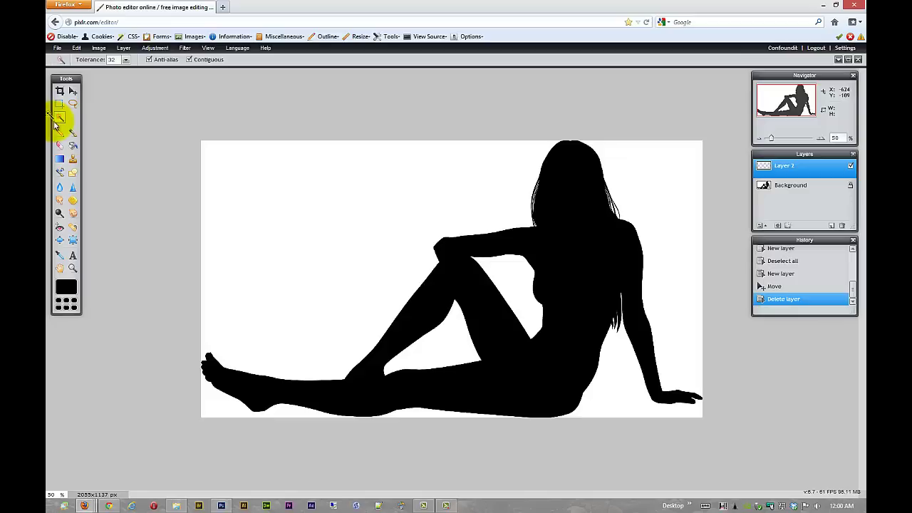
# - Magic-wand the black silhouette on the Background and duplicate the layer with Ctrl+J
pyautogui.click(460, 287)
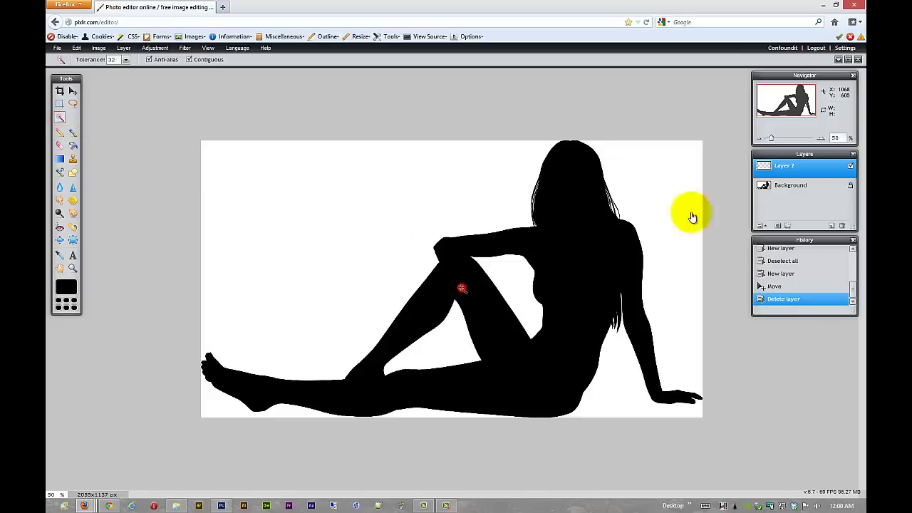
pyautogui.click(778, 186)
pyautogui.click(613, 258)
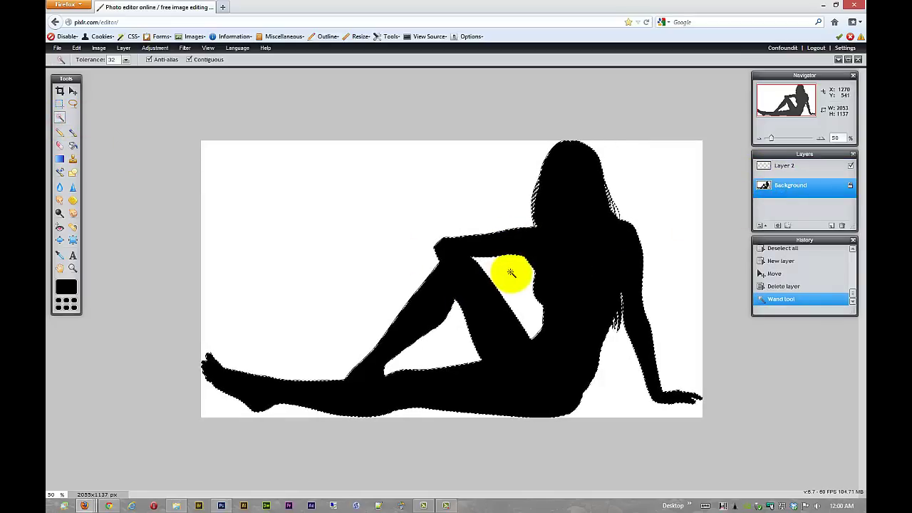
pyautogui.hotkey('ctrl', 'j')
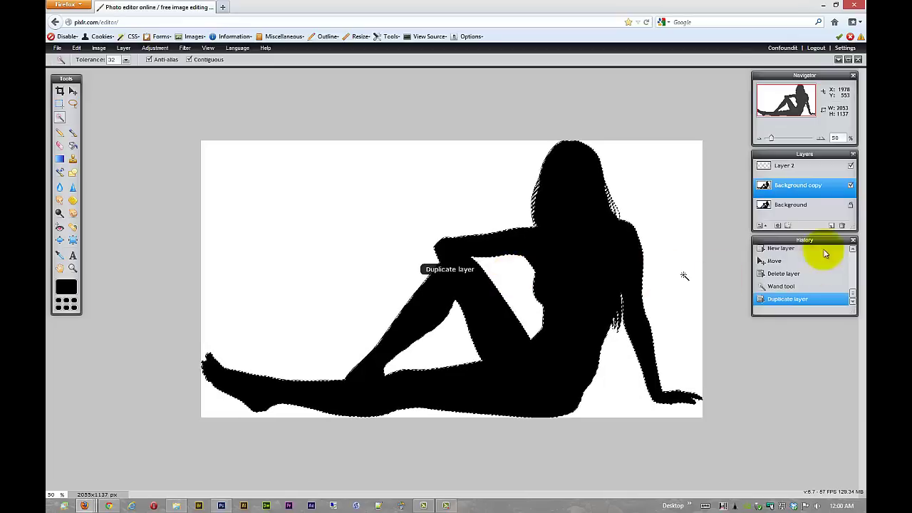
# - Reorder the Background layer, add empty Layer 6, and deselect all
pyautogui.click(850, 206)
pyautogui.moveTo(850, 211)
pyautogui.mouseDown()
pyautogui.moveTo(842, 226)
pyautogui.moveTo(848, 212)
pyautogui.moveTo(779, 183)
pyautogui.moveTo(775, 207)
pyautogui.mouseUp()
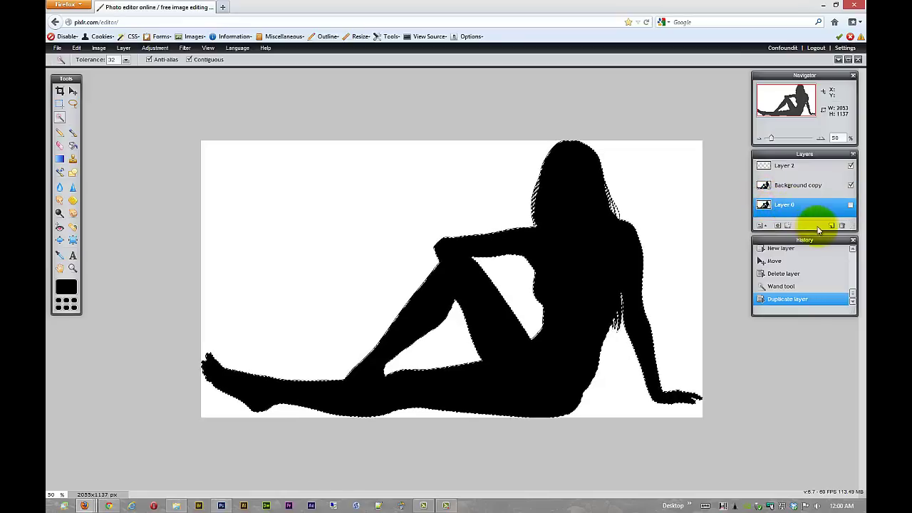
pyautogui.click(831, 224)
pyautogui.click(831, 225)
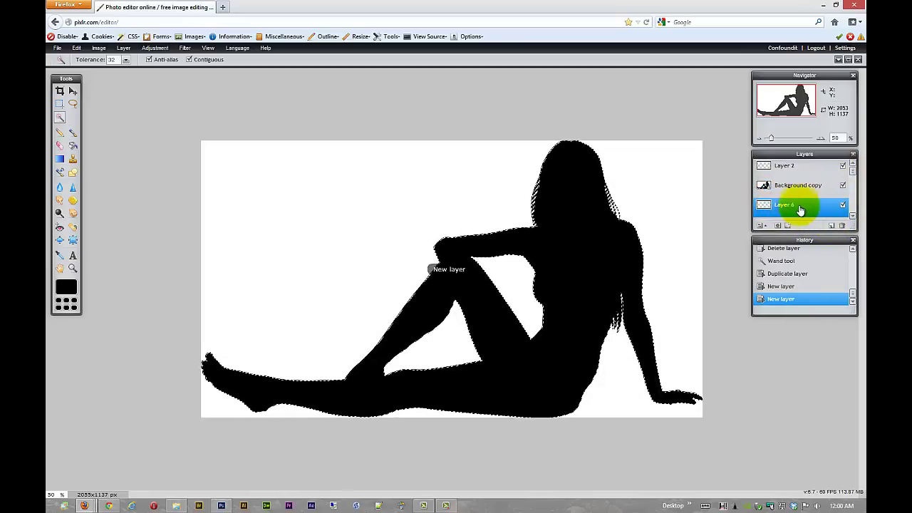
pyautogui.hotkey('ctrl', 'd')
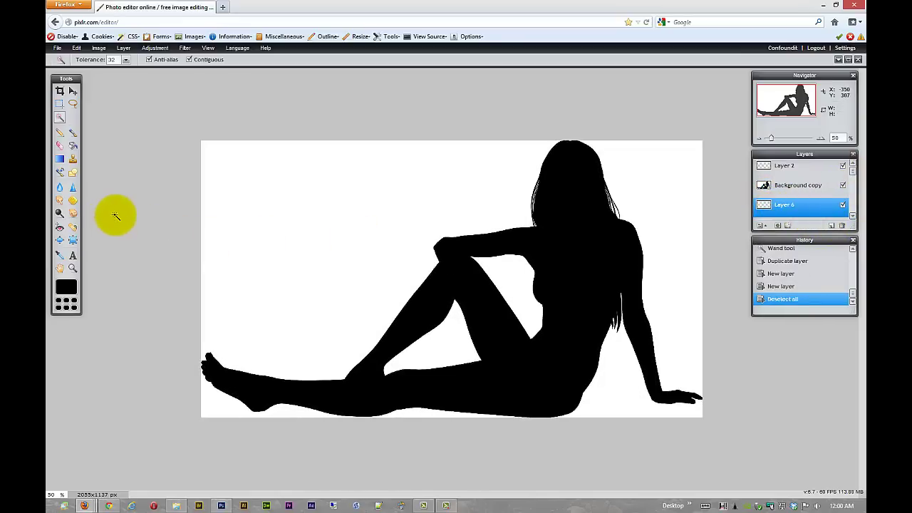
# - Fill Layer 6 with a vertical white-to-black gradient
pyautogui.click(61, 159)
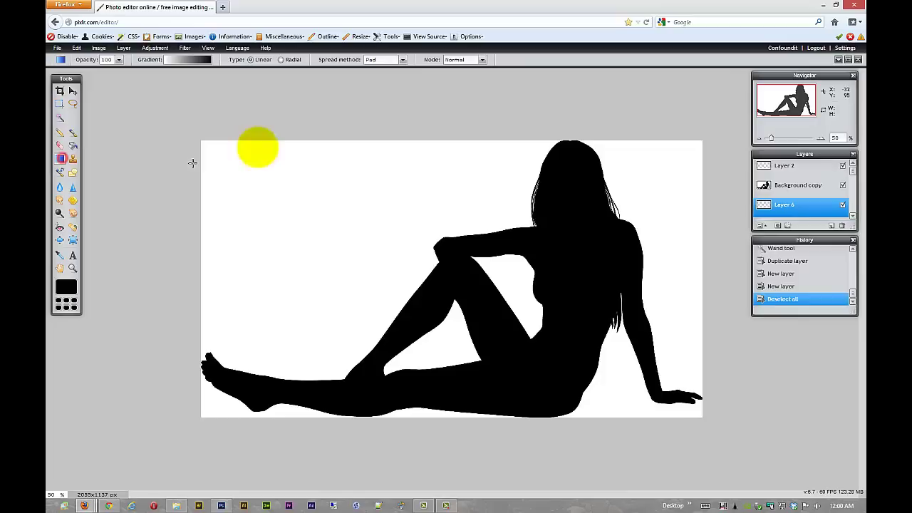
pyautogui.moveTo(263, 133); pyautogui.dragTo(262, 430)
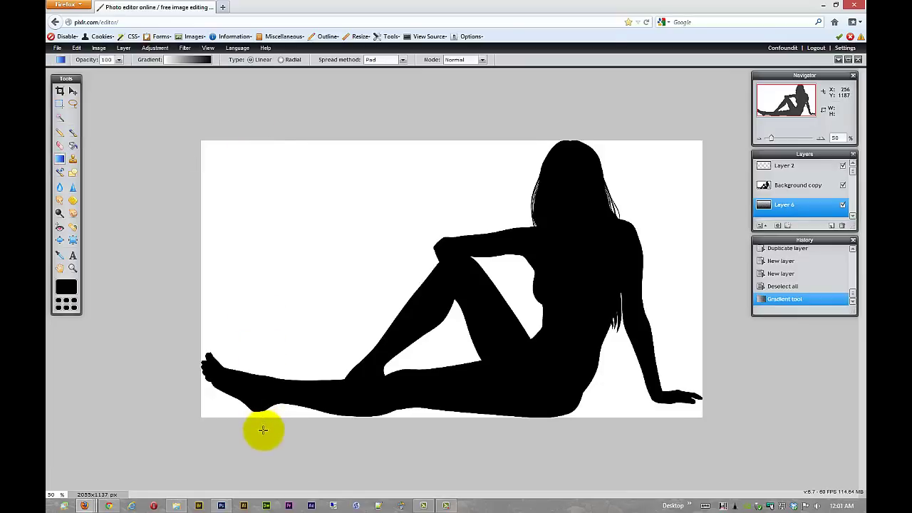
pyautogui.click(842, 185)
pyautogui.click(842, 185)
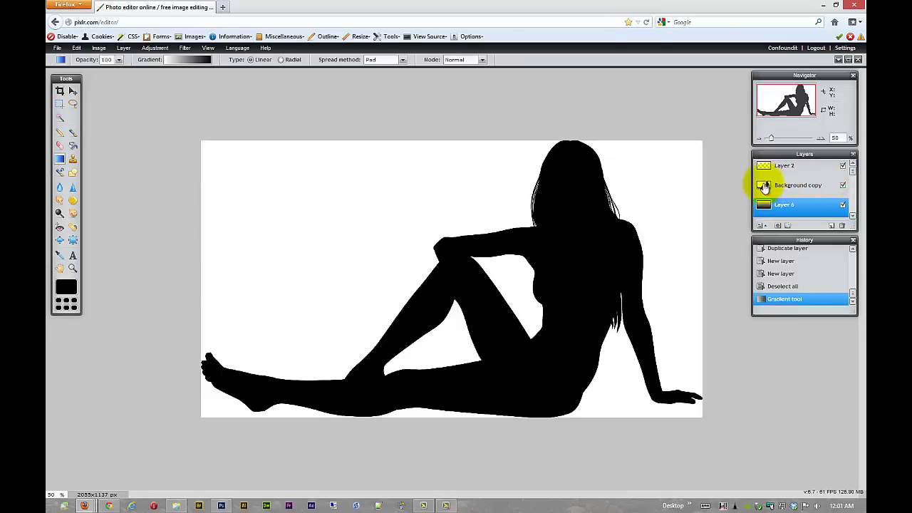
# - On Background copy, select the silhouette, invert the selection, and delete the white surround
pyautogui.click(763, 187)
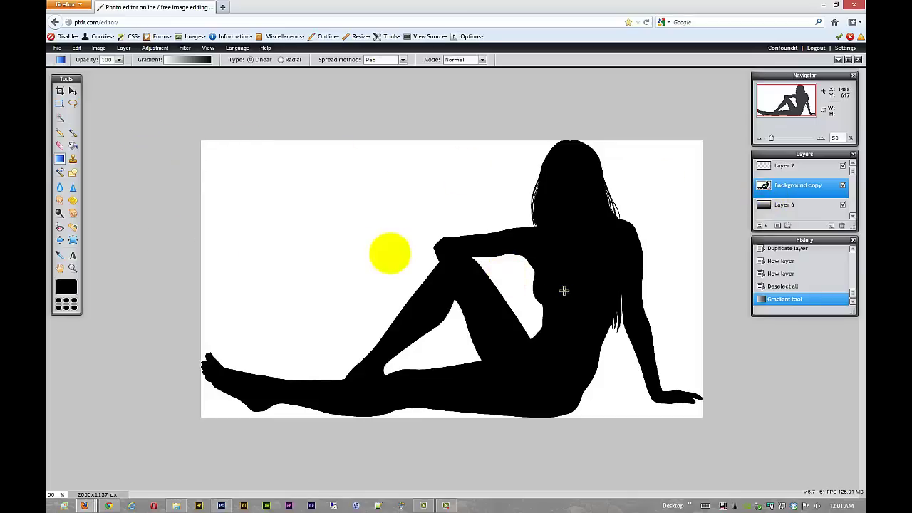
pyautogui.press('w')
pyautogui.click(464, 278)
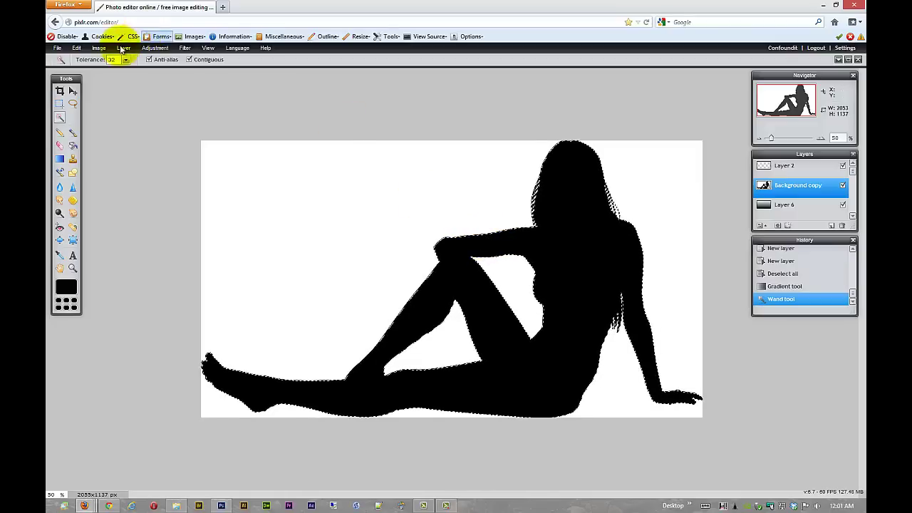
pyautogui.click(98, 48)
pyautogui.click(77, 47)
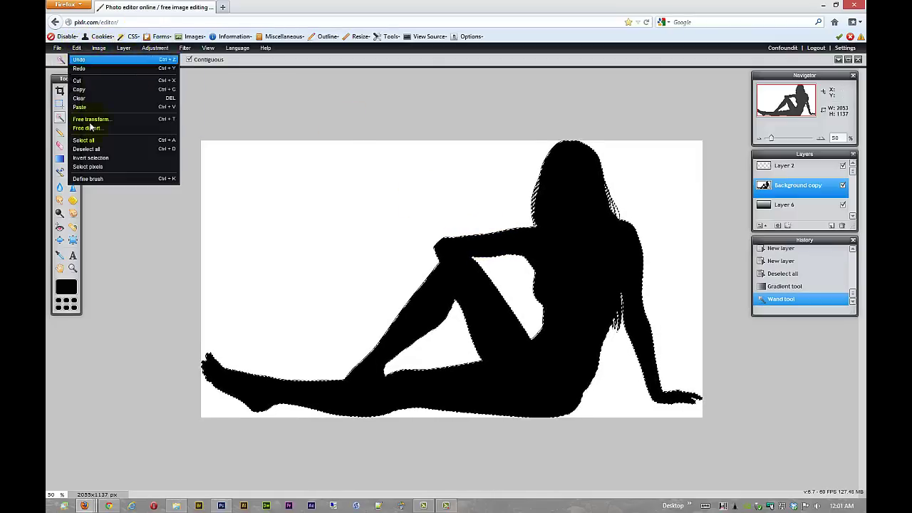
pyautogui.click(94, 159)
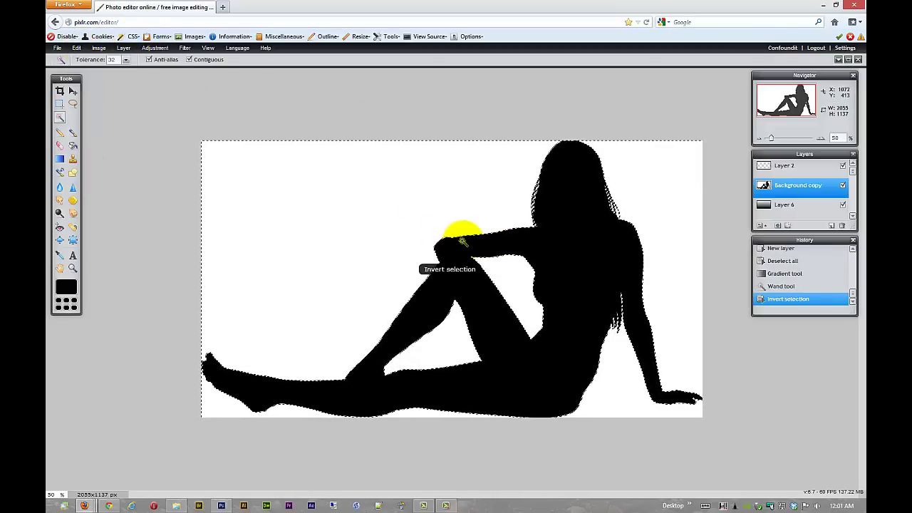
pyautogui.press('Delete')
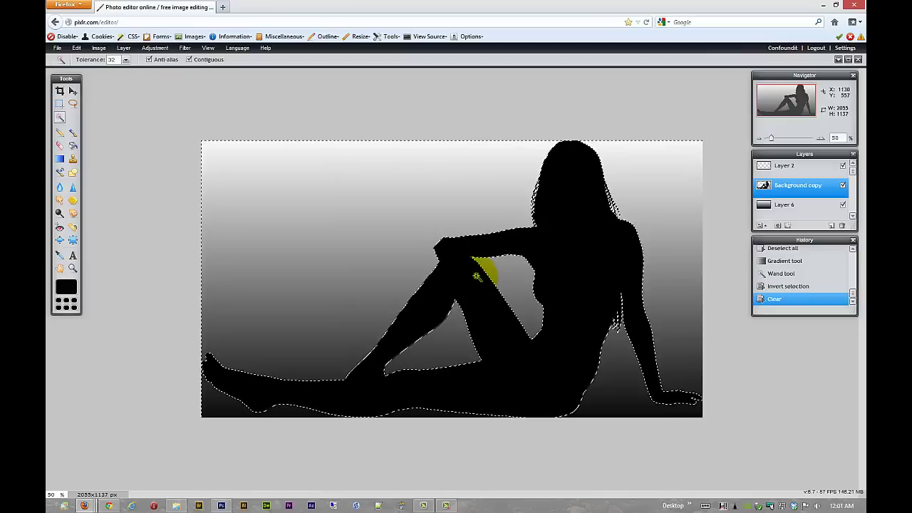
pyautogui.hotkey('ctrl', 'd')
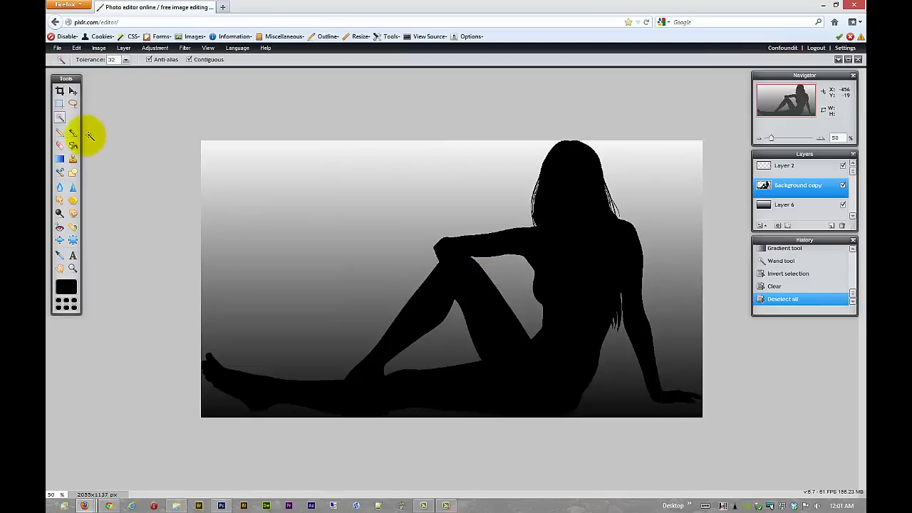
# - Try a sketchy pencil line and a size 60 star brush trail, undoing both
pyautogui.click(60, 132)
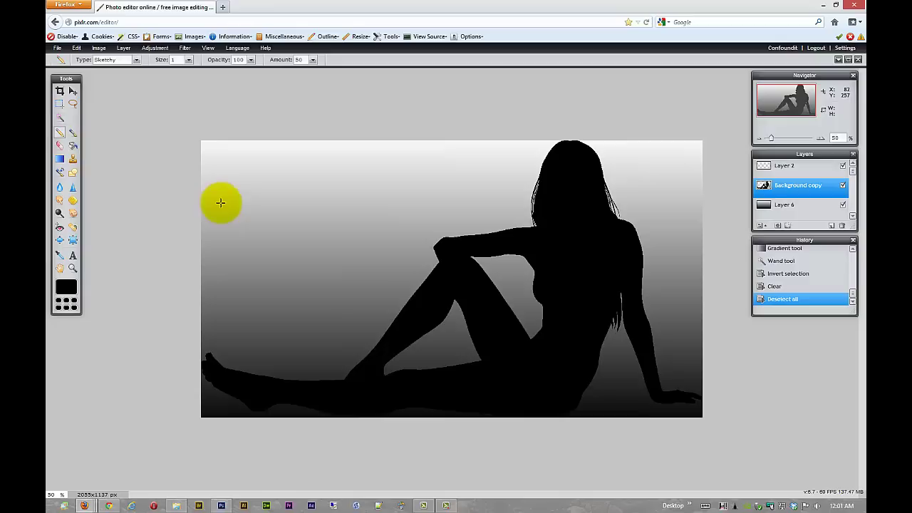
pyautogui.moveTo(239, 230)
pyautogui.mouseDown()
pyautogui.moveTo(372, 182)
pyautogui.moveTo(430, 206)
pyautogui.moveTo(473, 191)
pyautogui.mouseUp()
pyautogui.hotkey('ctrl', 'z')
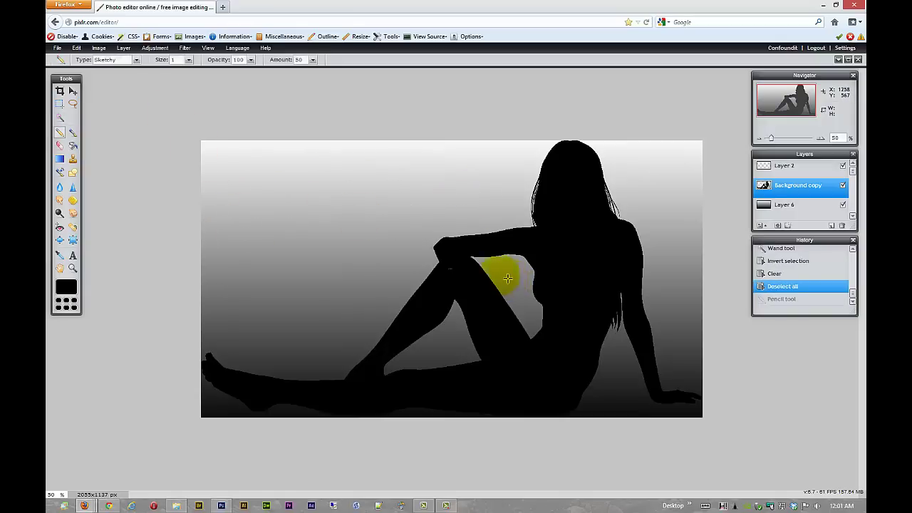
pyautogui.click(72, 132)
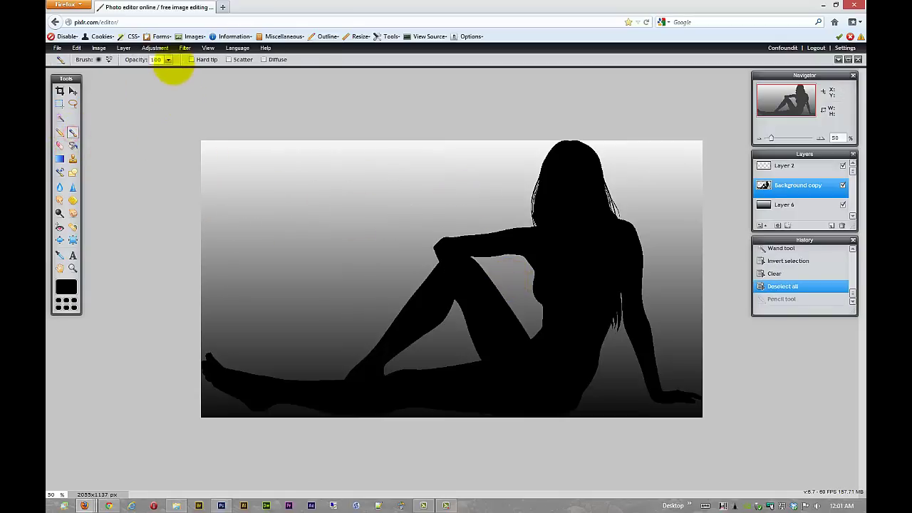
pyautogui.click(102, 59)
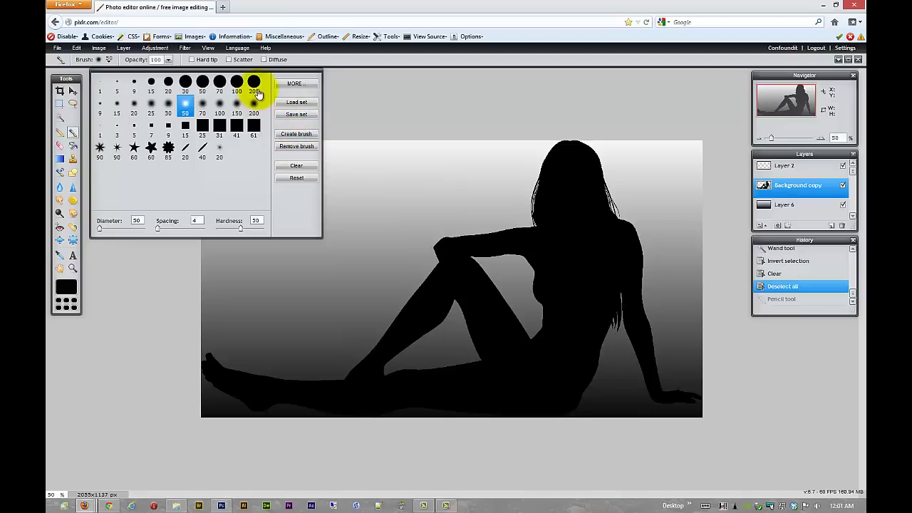
pyautogui.click(134, 147)
pyautogui.moveTo(262, 297)
pyautogui.mouseDown()
pyautogui.moveTo(402, 216)
pyautogui.moveTo(512, 209)
pyautogui.mouseUp()
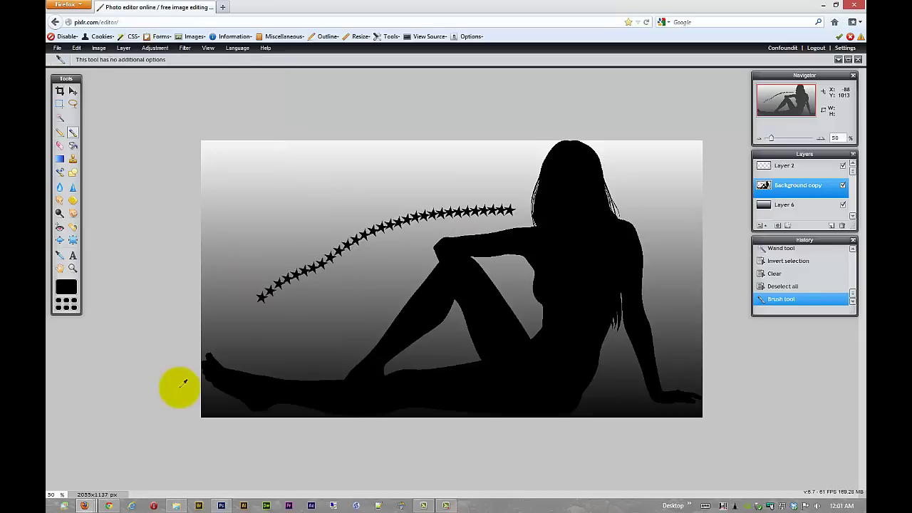
pyautogui.hotkey('ctrl', 'z')
# - Paint looping star trails on Layer 2, then delete Layer 2 with its stars
pyautogui.click(764, 167)
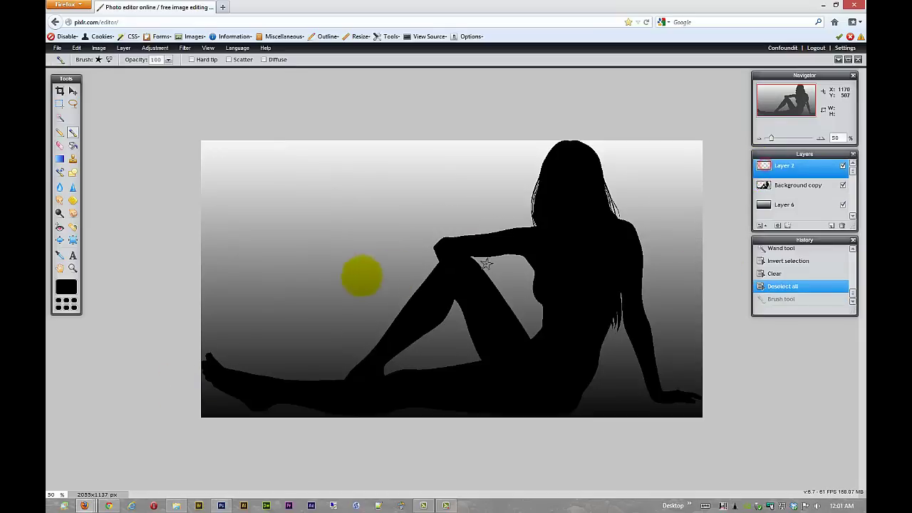
pyautogui.moveTo(291, 287)
pyautogui.mouseDown()
pyautogui.moveTo(378, 198)
pyautogui.moveTo(509, 167)
pyautogui.moveTo(420, 204)
pyautogui.moveTo(462, 194)
pyautogui.mouseUp()
pyautogui.moveTo(332, 207); pyautogui.dragTo(327, 212)
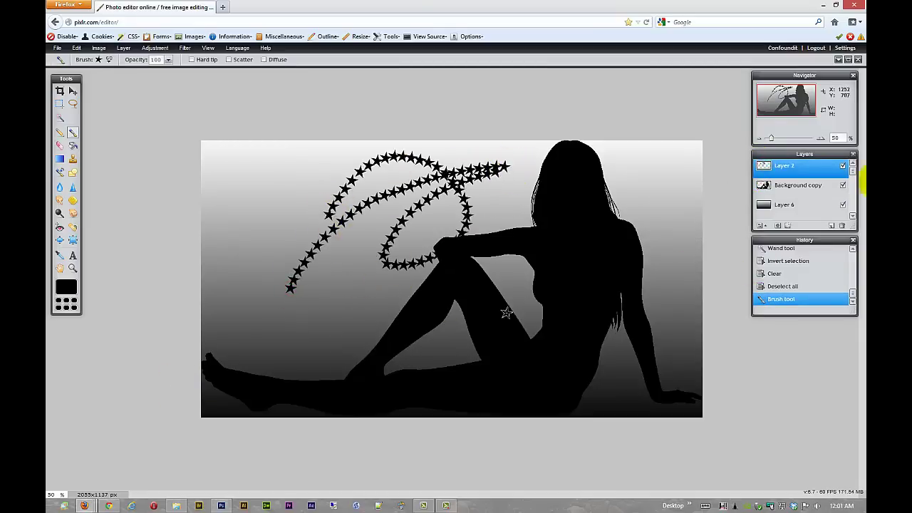
pyautogui.moveTo(805, 166)
pyautogui.mouseDown()
pyautogui.moveTo(803, 154)
pyautogui.moveTo(840, 225)
pyautogui.mouseUp()
# - Test-erase a strip of the figure's hair on Background copy, undo it, and add Layer 8
pyautogui.click(831, 226)
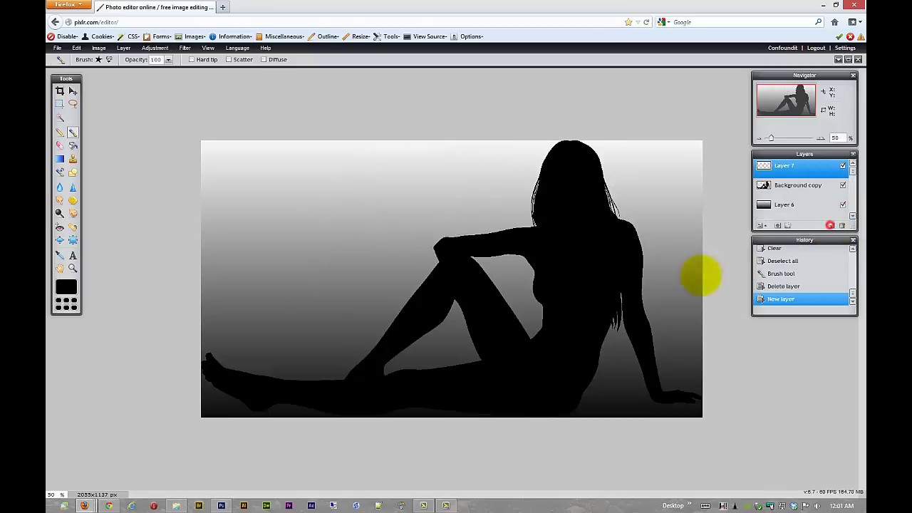
pyautogui.click(59, 147)
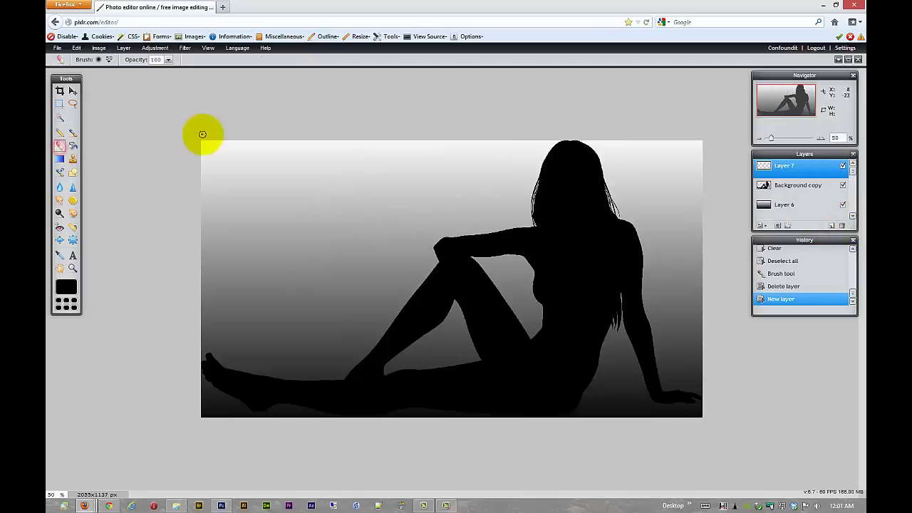
pyautogui.click(471, 200)
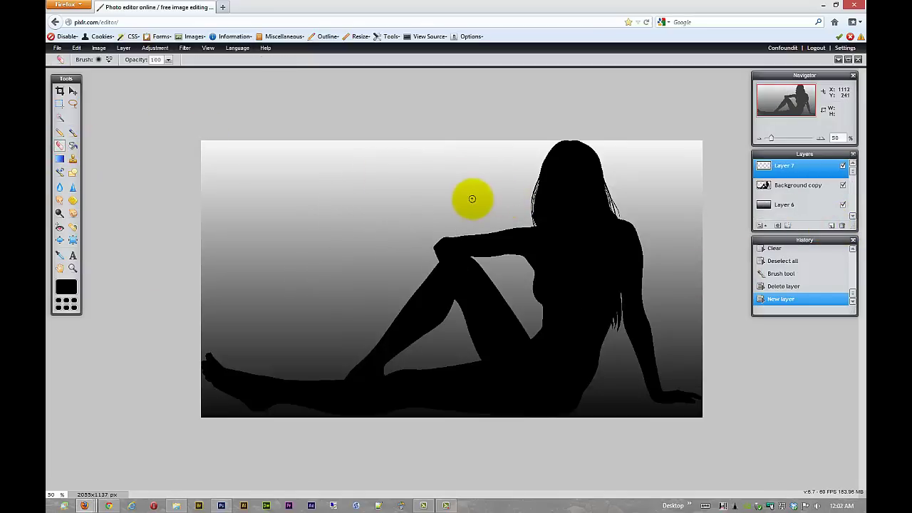
pyautogui.click(762, 185)
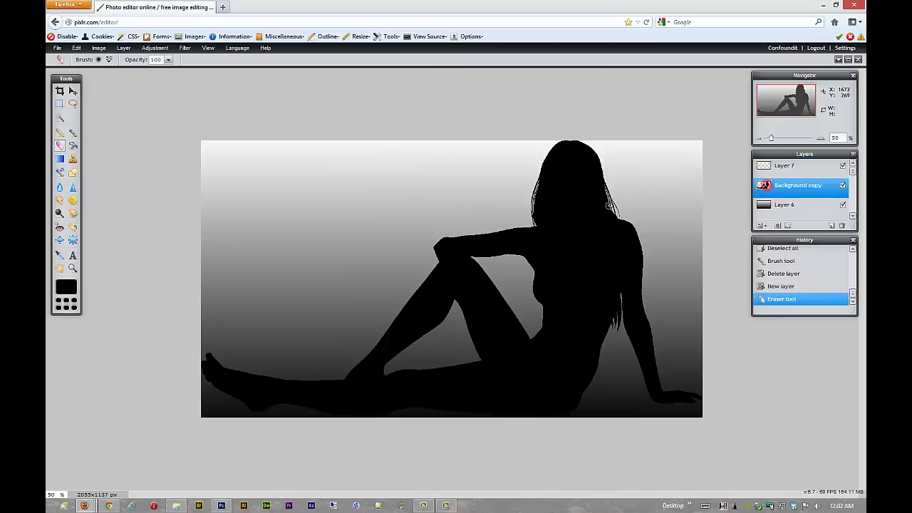
pyautogui.moveTo(499, 201)
pyautogui.mouseDown()
pyautogui.moveTo(661, 190)
pyautogui.moveTo(651, 216)
pyautogui.mouseUp()
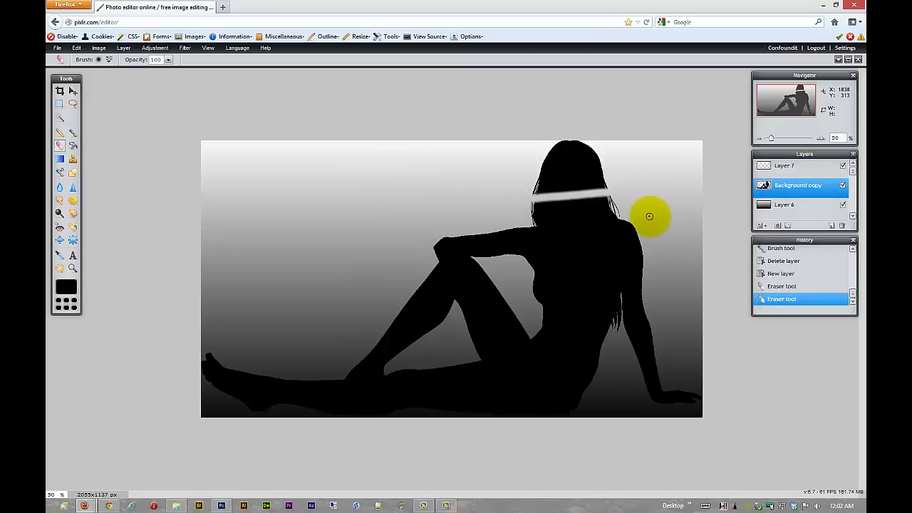
pyautogui.hotkey('ctrl', 'z')
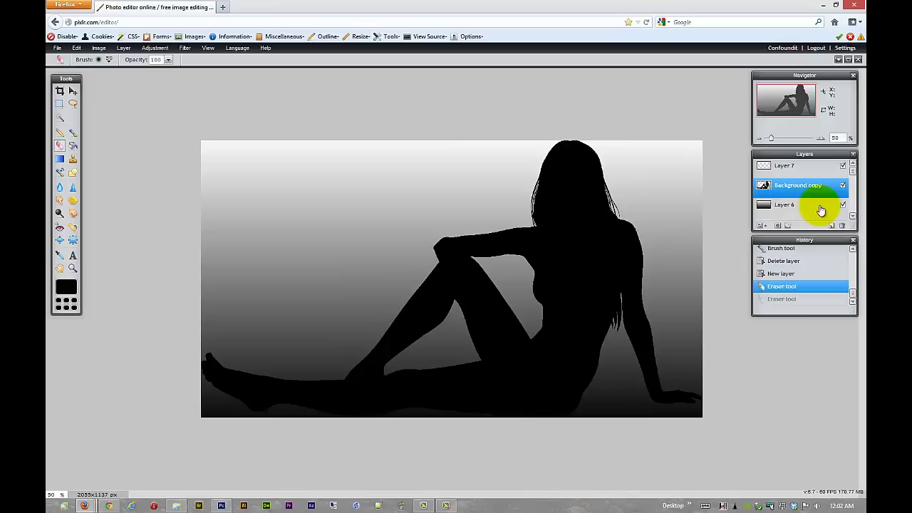
pyautogui.click(830, 225)
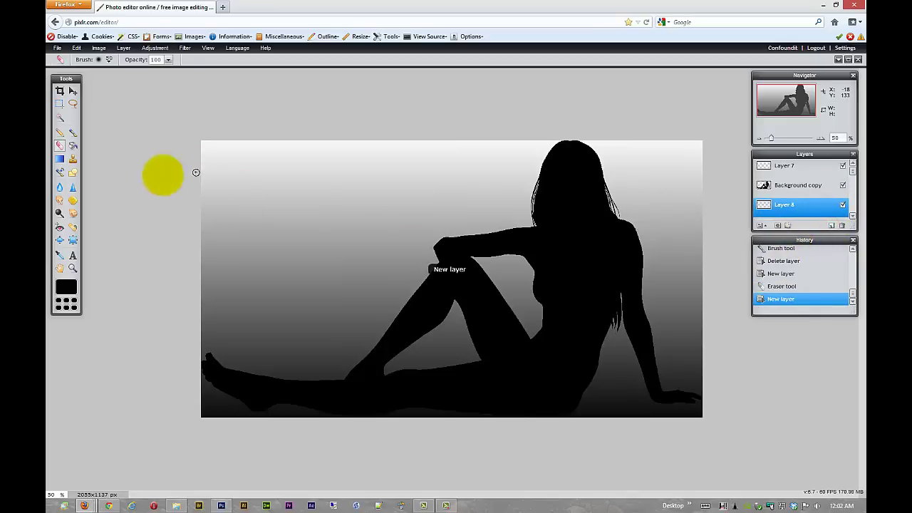
# - Set the foreground to ff3030 and bucket-fill the background red, then pick the Blur and Burn tools
pyautogui.click(66, 288)
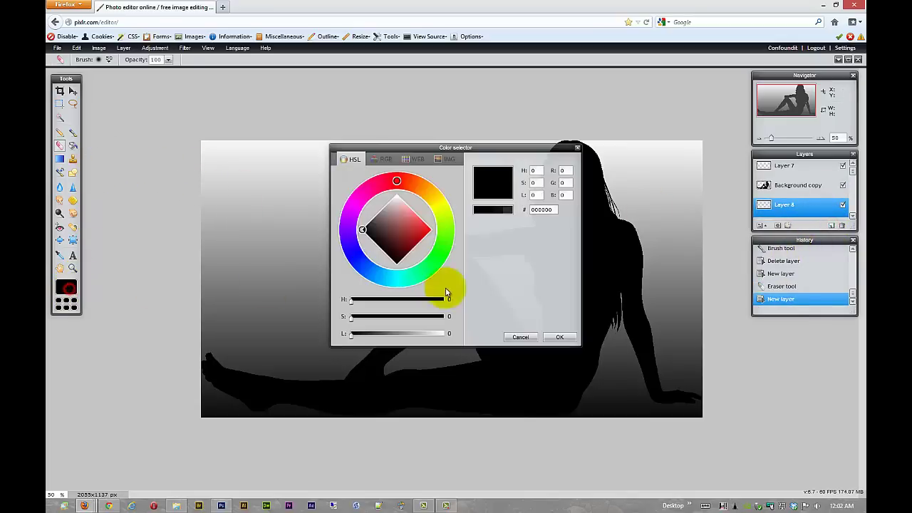
pyautogui.click(425, 223)
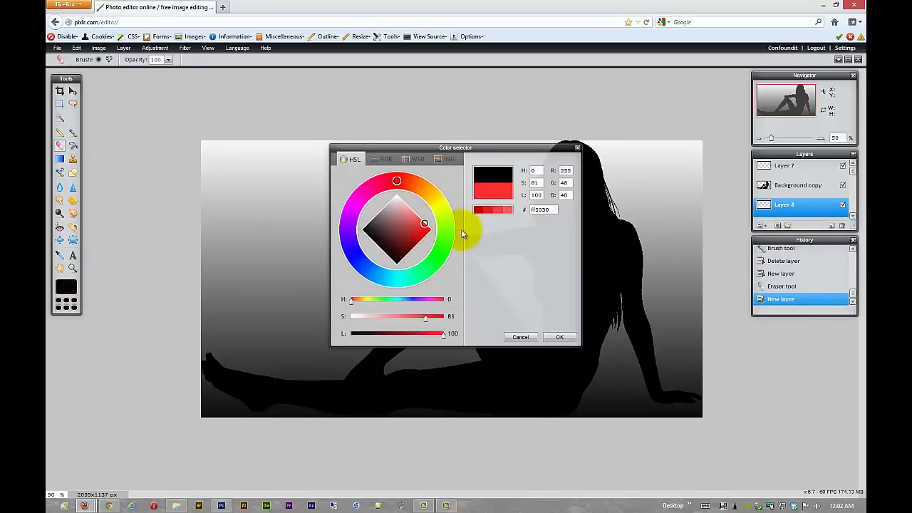
pyautogui.click(554, 337)
pyautogui.click(73, 147)
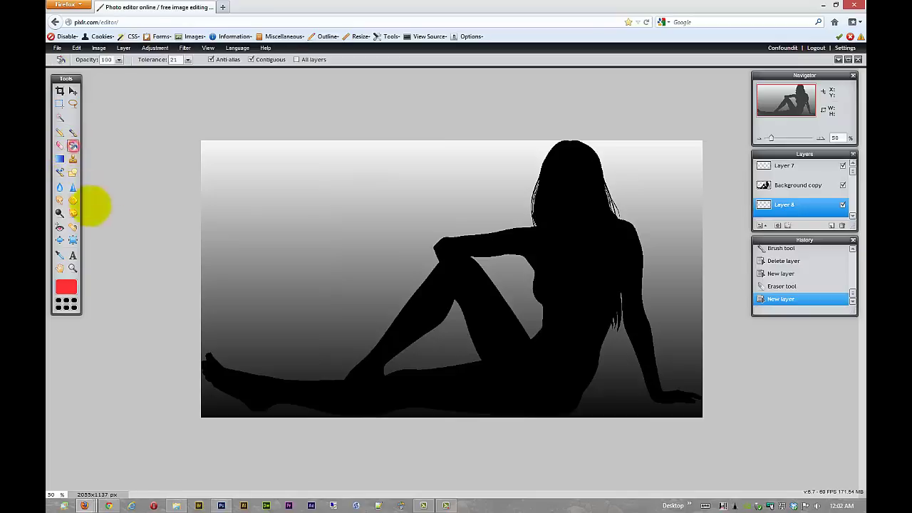
pyautogui.click(270, 286)
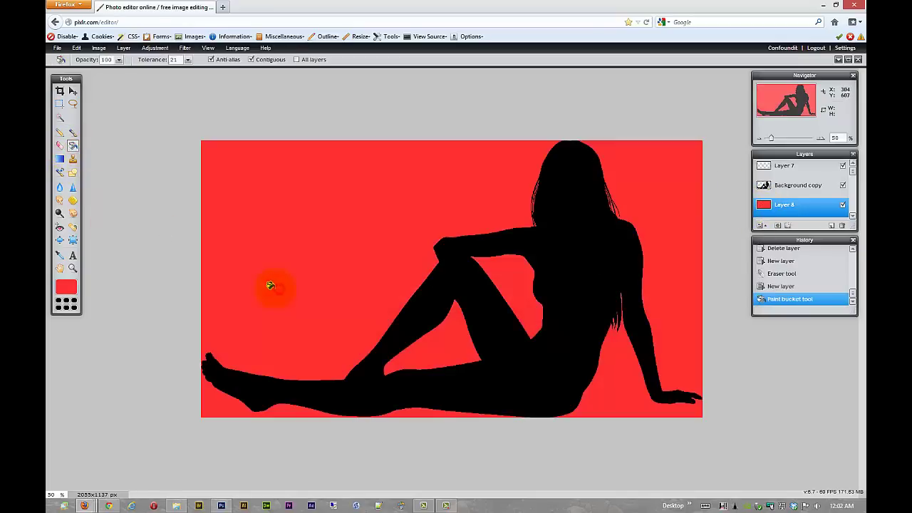
pyautogui.click(63, 191)
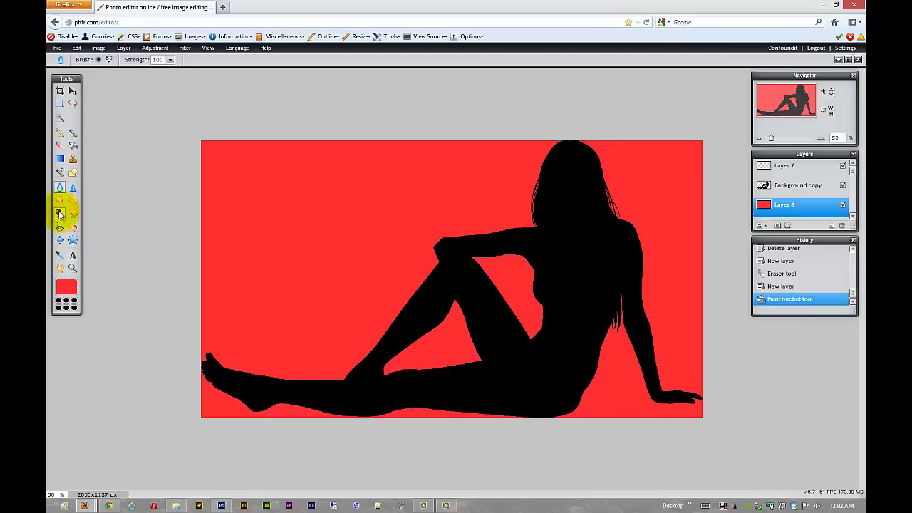
pyautogui.click(61, 212)
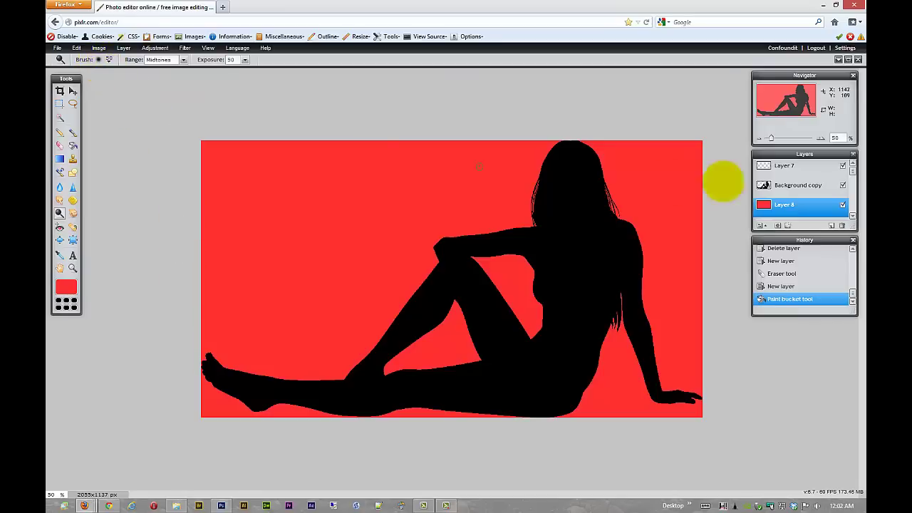
# - With the silhouette loaded as a selection, dodge around the knee using the soft 200 brush, then deselect
pyautogui.click(760, 185)
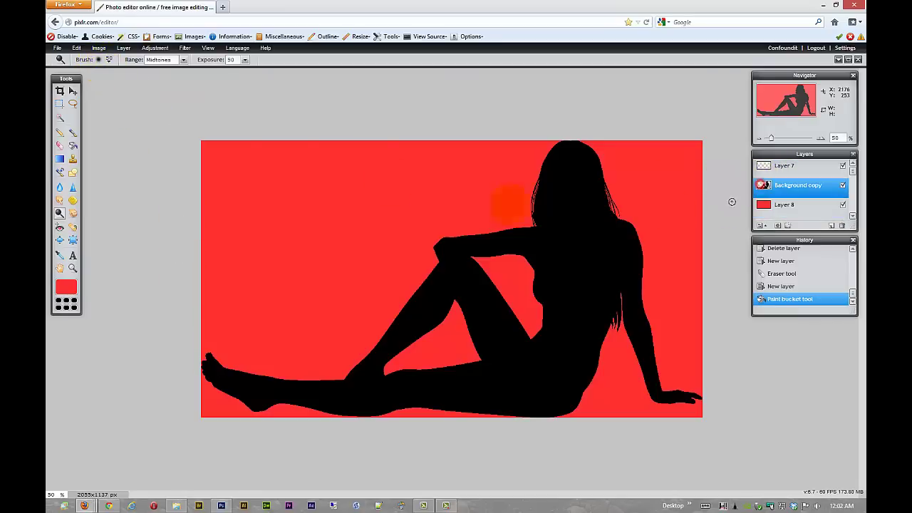
pyautogui.click(108, 61)
pyautogui.click(236, 106)
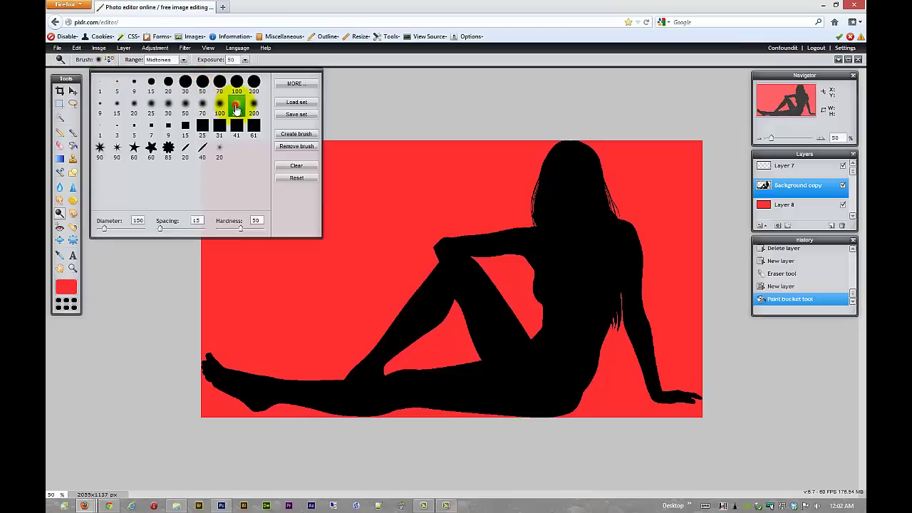
pyautogui.click(338, 52)
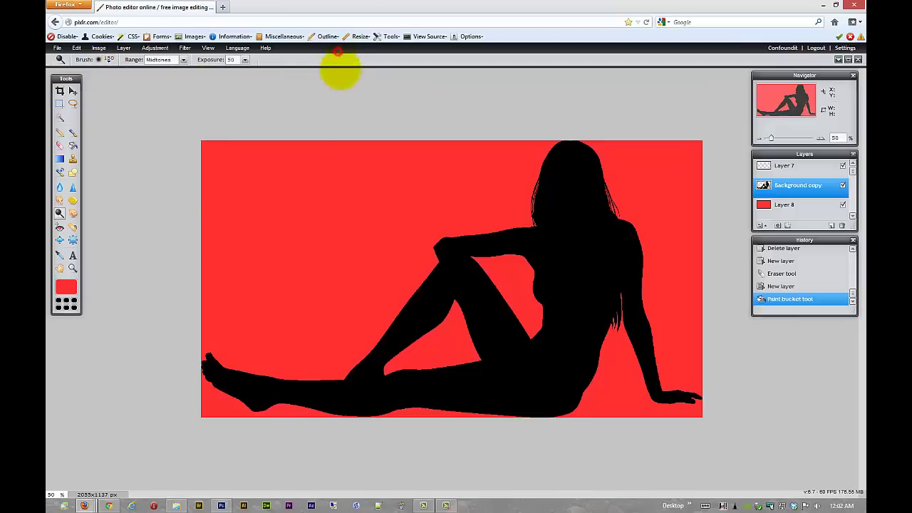
pyautogui.keyDown('ctrl'); pyautogui.click(763, 187); pyautogui.keyUp('ctrl')
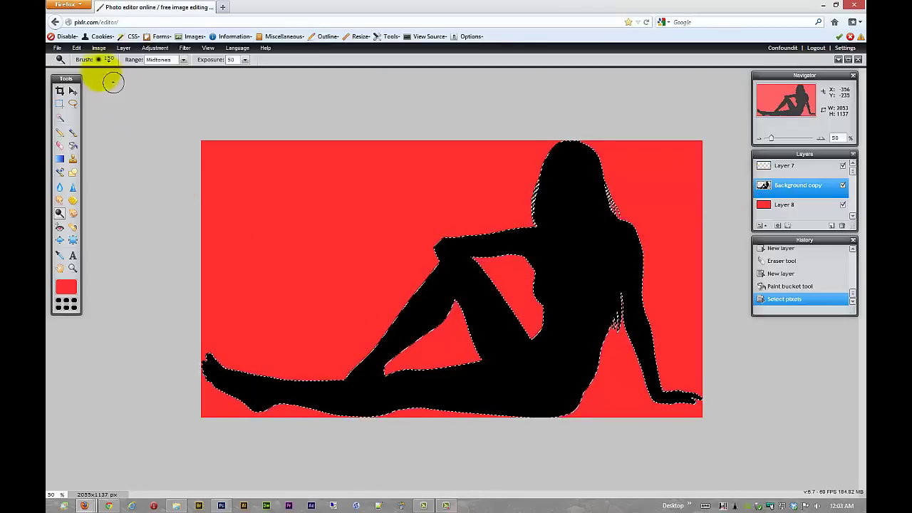
pyautogui.click(106, 59)
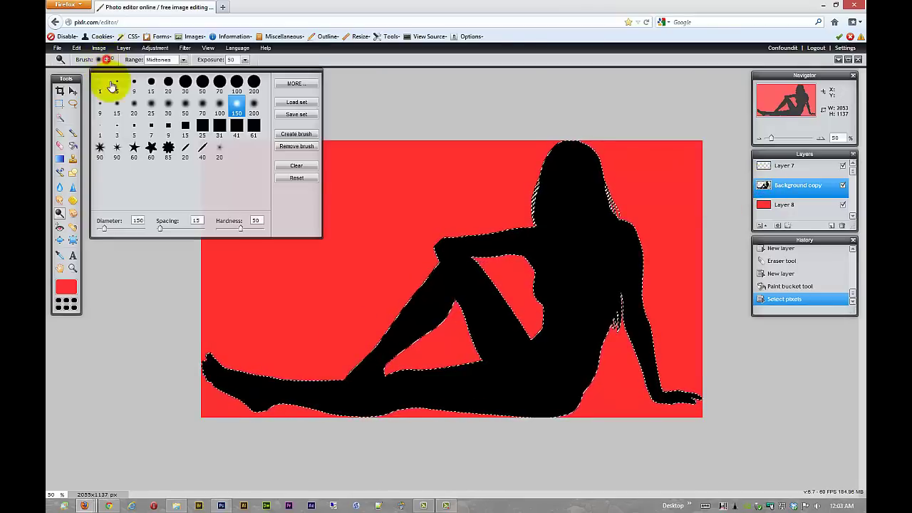
pyautogui.click(253, 105)
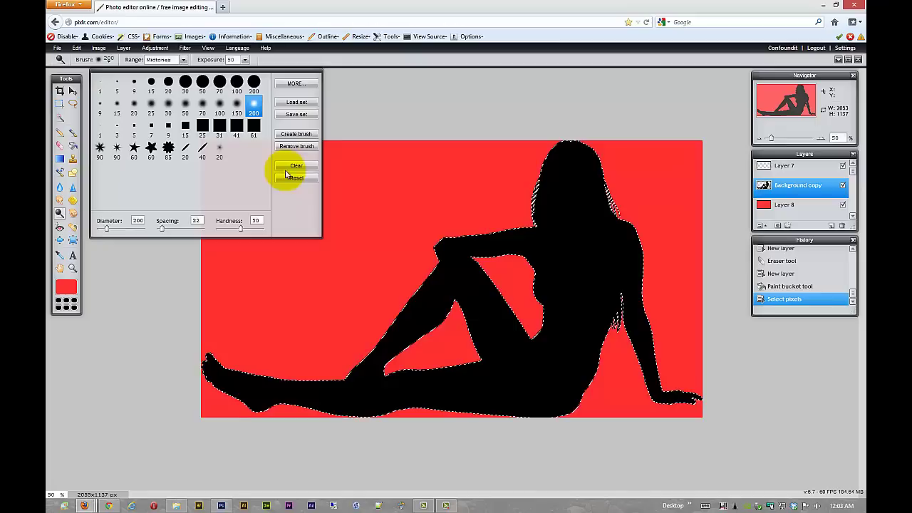
pyautogui.click(392, 60)
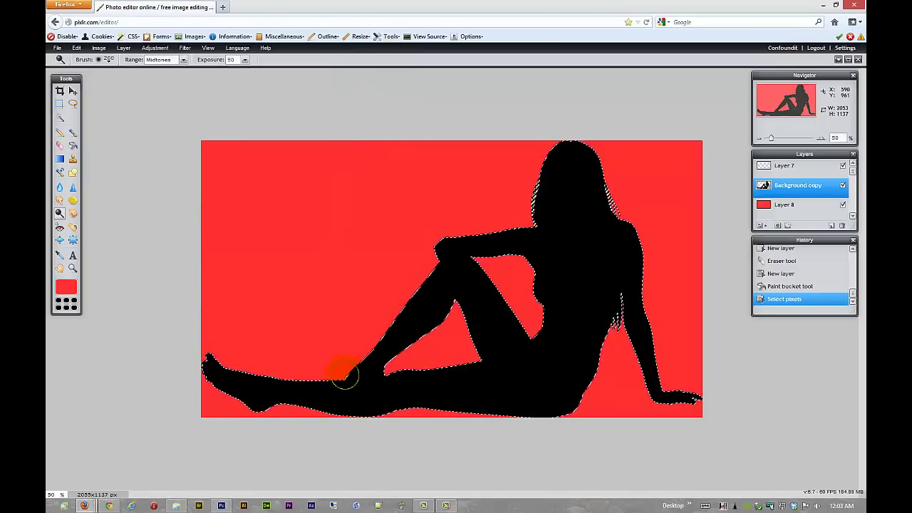
pyautogui.moveTo(370, 349)
pyautogui.mouseDown()
pyautogui.moveTo(357, 367)
pyautogui.moveTo(408, 310)
pyautogui.mouseUp()
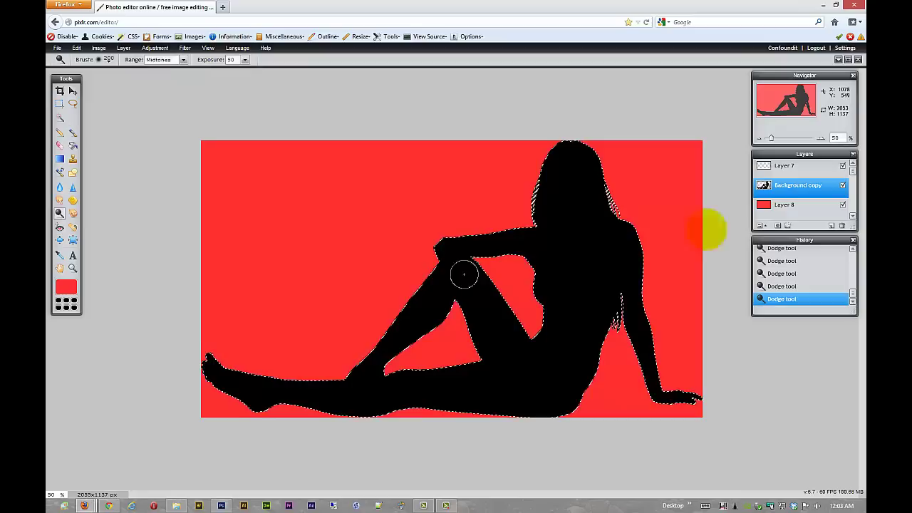
pyautogui.hotkey('ctrl', 'd')
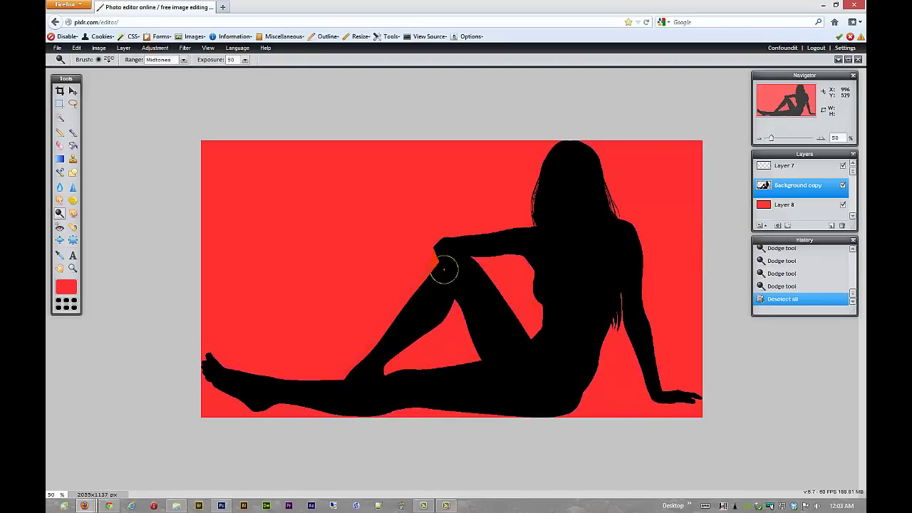
# - Set the Dodge range to Shadows, try lightening the shin from ankle to knee, and undo it
pyautogui.moveTo(443, 269); pyautogui.dragTo(445, 271)
pyautogui.click(183, 60)
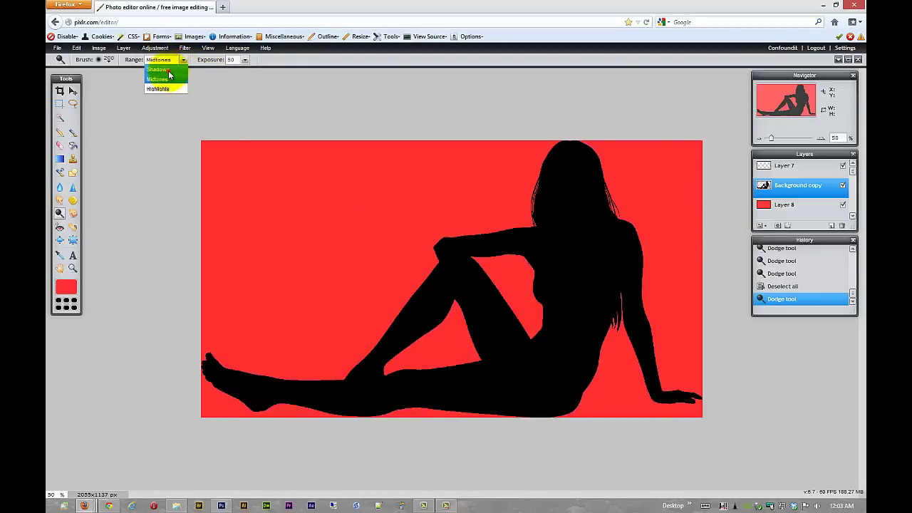
pyautogui.click(168, 71)
pyautogui.moveTo(357, 379); pyautogui.dragTo(446, 262)
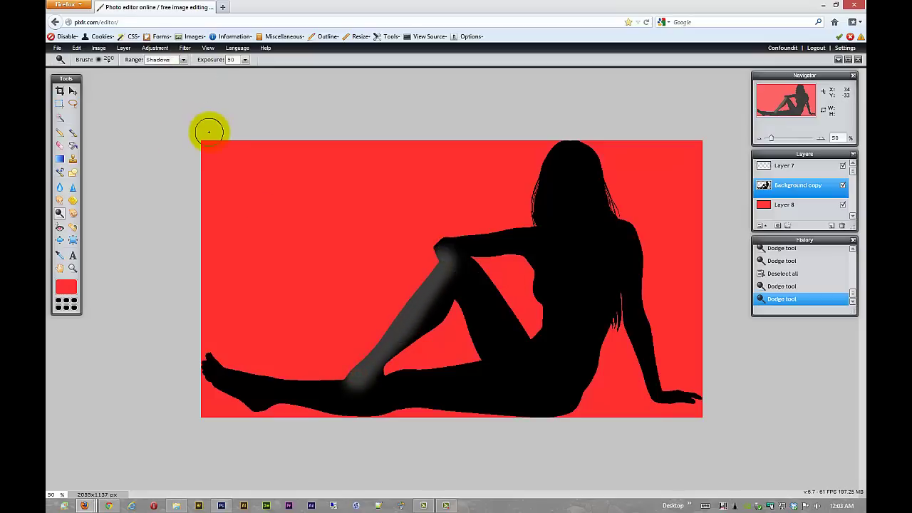
pyautogui.hotkey('ctrl', 'z')
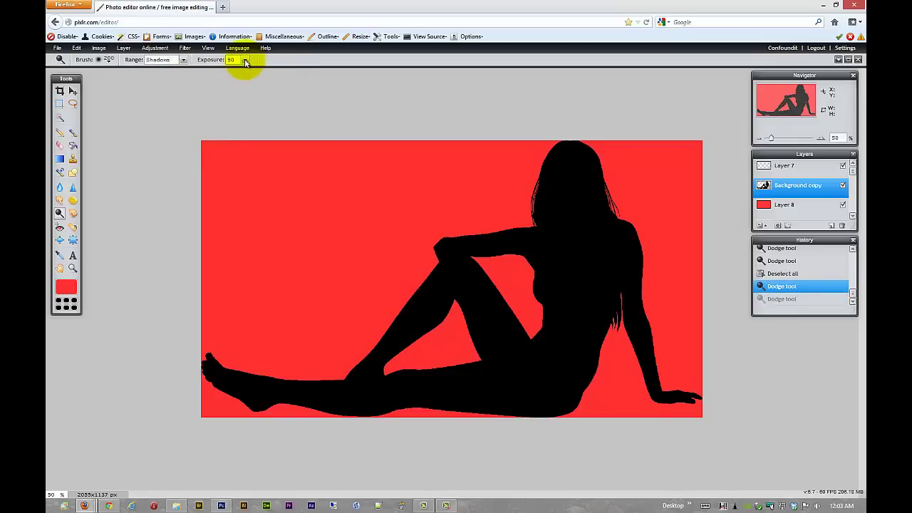
# - Lower the Dodge exposure, lighten the leg near the knee, then undo those strokes
pyautogui.click(244, 60)
pyautogui.moveTo(221, 69); pyautogui.dragTo(207, 70)
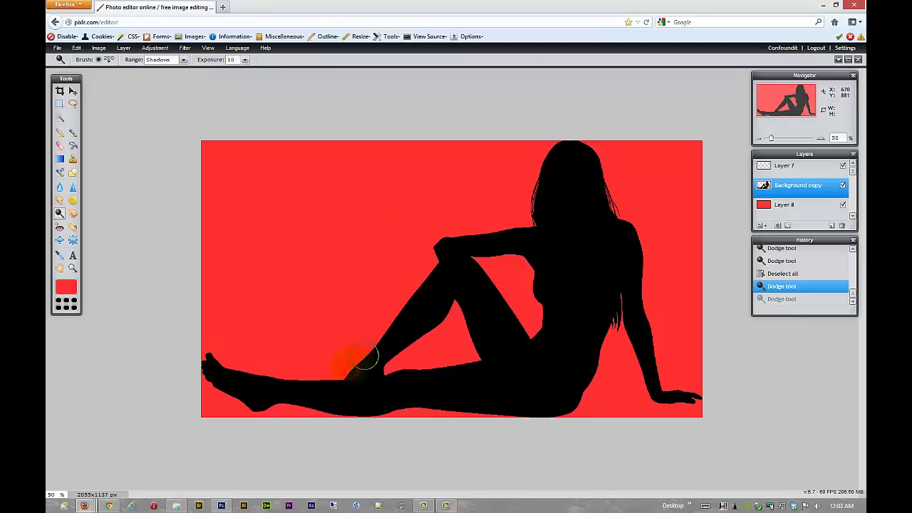
pyautogui.moveTo(364, 359)
pyautogui.mouseDown()
pyautogui.moveTo(355, 366)
pyautogui.moveTo(419, 289)
pyautogui.moveTo(466, 275)
pyautogui.mouseUp()
pyautogui.hotkey('ctrl', 'z')
pyautogui.hotkey('ctrl', 'z')
pyautogui.hotkey('ctrl', 'z')
pyautogui.hotkey('ctrl', 'z')
pyautogui.hotkey('ctrl', 'z')
pyautogui.hotkey('ctrl', 'z')
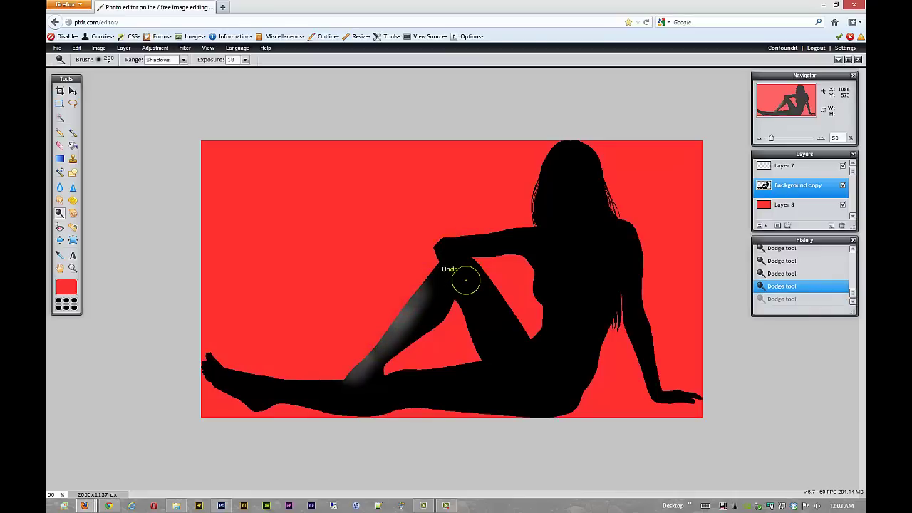
pyautogui.hotkey('ctrl', 'z')
pyautogui.hotkey('ctrl', 'z')
pyautogui.hotkey('ctrl', 'z')
pyautogui.hotkey('ctrl', 'z')
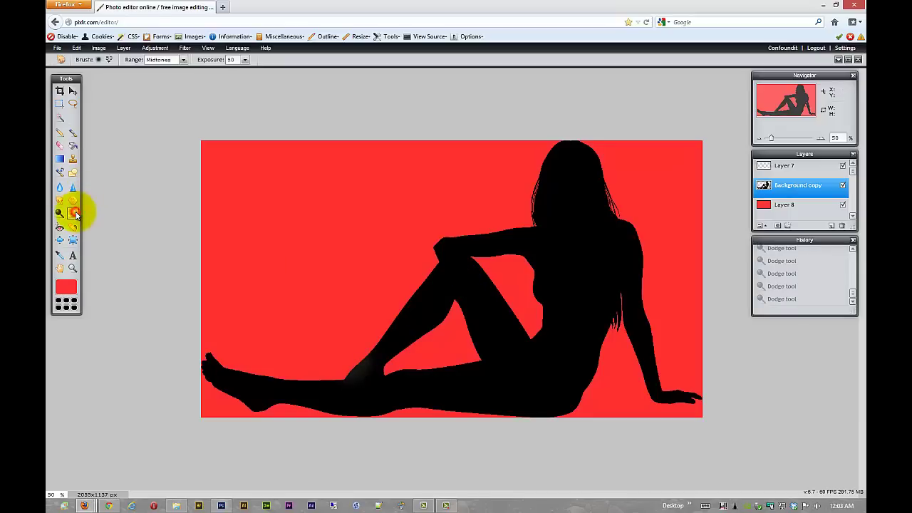
# - Bloat the silhouette's knee outline with several Bloat tool clicks
pyautogui.click(74, 213)
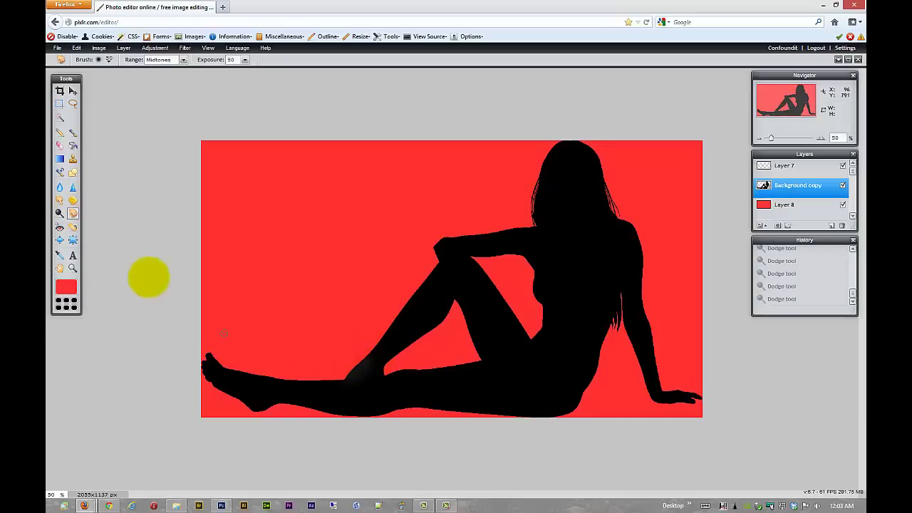
pyautogui.click(59, 228)
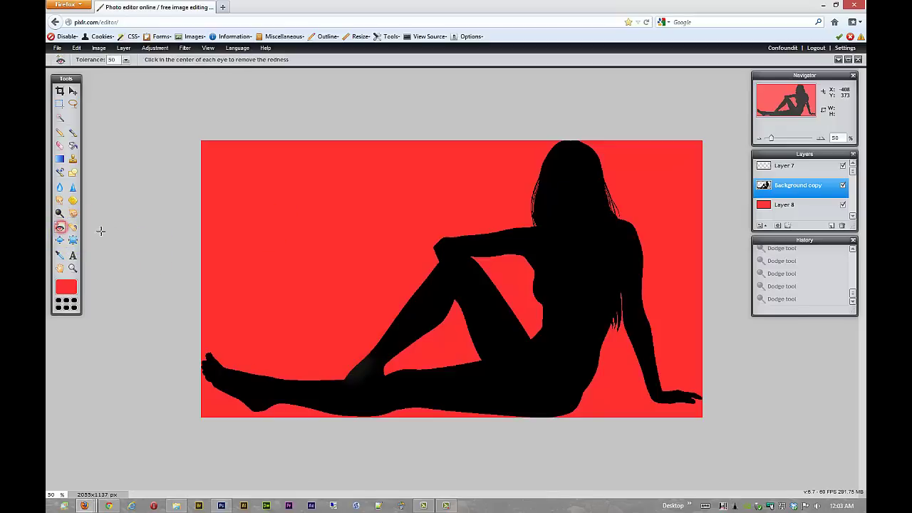
pyautogui.click(58, 243)
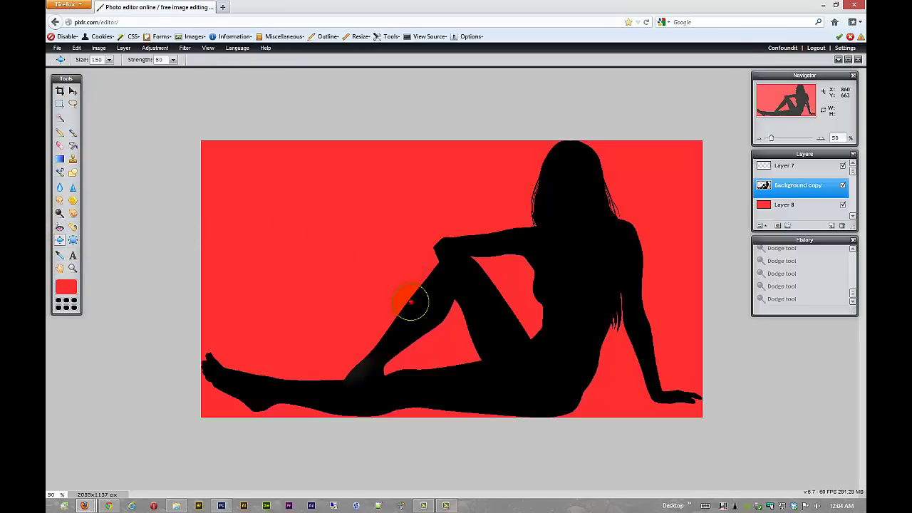
pyautogui.click(410, 303)
pyautogui.click(411, 305)
pyautogui.click(407, 301)
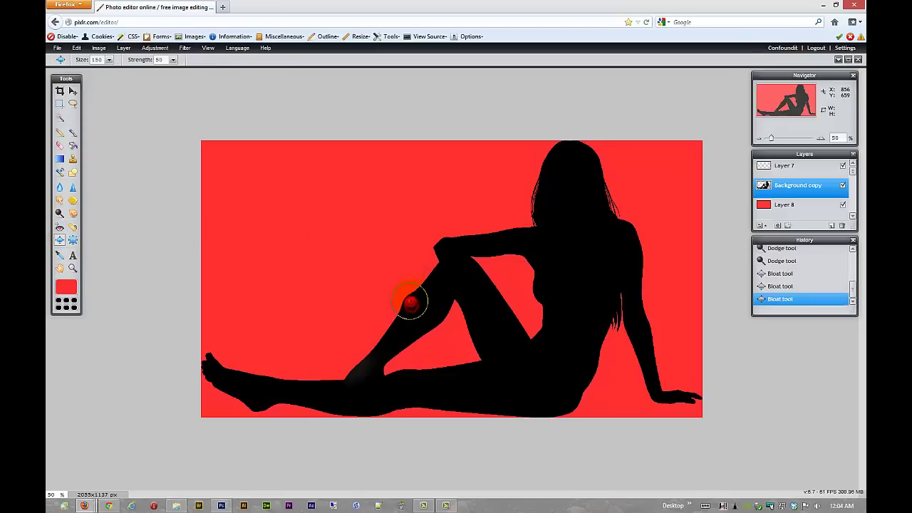
pyautogui.click(416, 292)
pyautogui.click(422, 285)
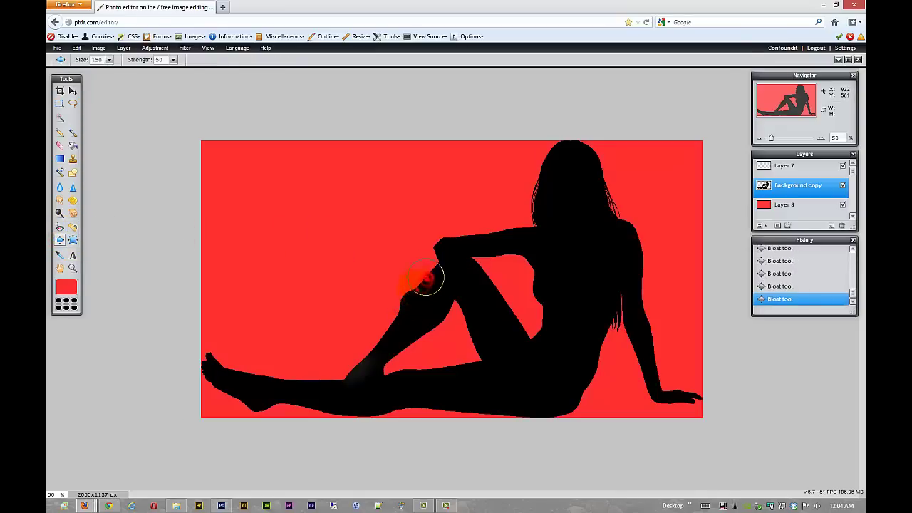
# - Pinch the knee area and pinch along the leg edge up to the knee
pyautogui.click(72, 239)
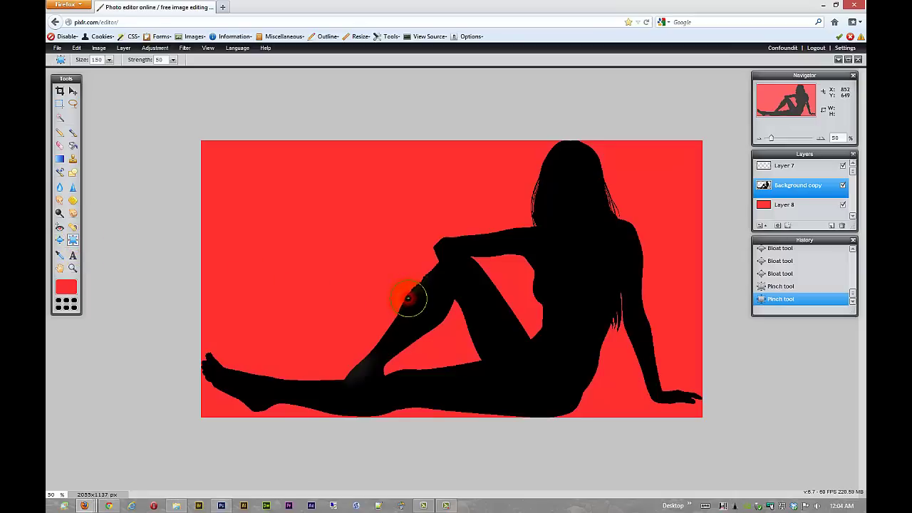
pyautogui.click(407, 298)
pyautogui.click(411, 300)
pyautogui.click(413, 307)
pyautogui.moveTo(410, 311)
pyautogui.mouseDown()
pyautogui.moveTo(447, 267)
pyautogui.moveTo(451, 292)
pyautogui.mouseUp()
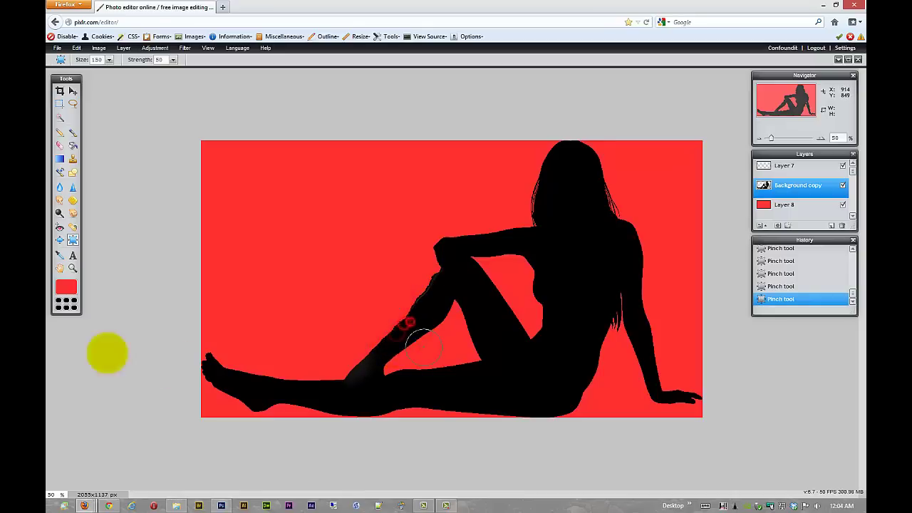
# - Sample black and the red background colour from the image with the Color Picker
pyautogui.click(63, 259)
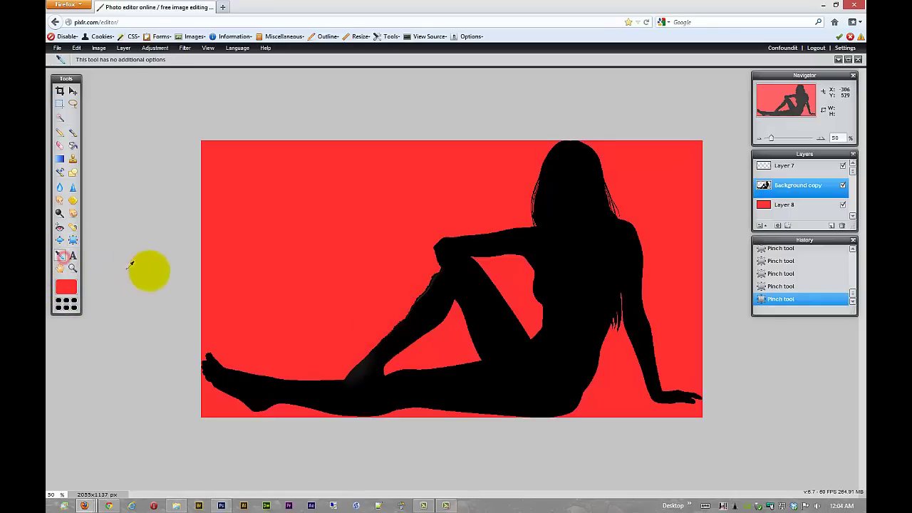
pyautogui.click(360, 305)
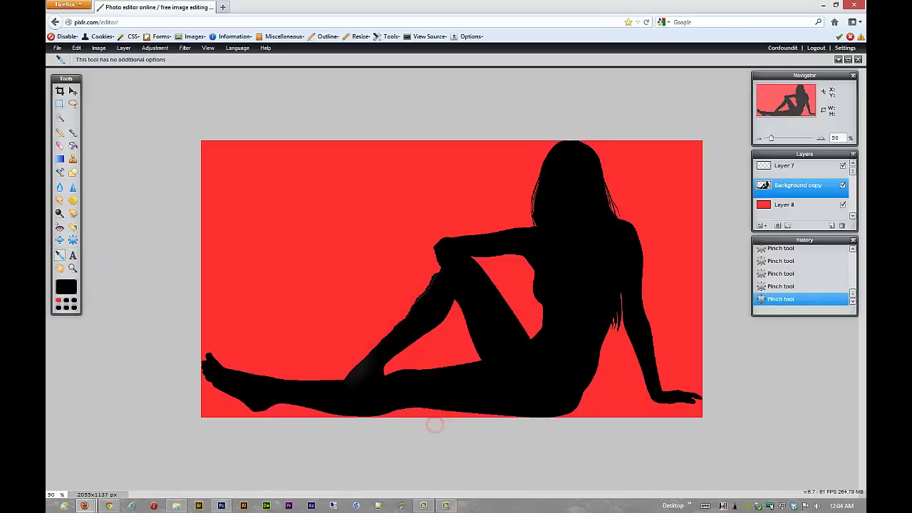
pyautogui.click(695, 410)
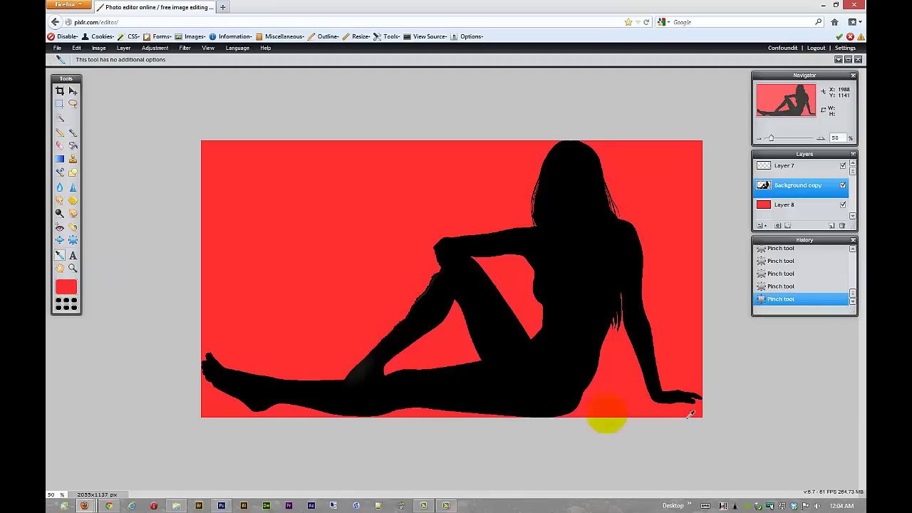
pyautogui.click(406, 386)
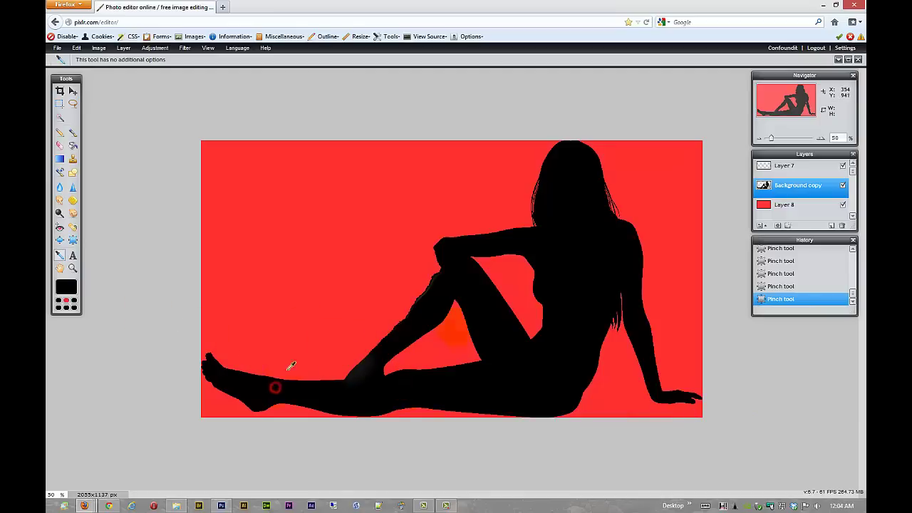
# - Hide Layer 8 and sample several greys from the gradient, ending on a darker grey
pyautogui.moveTo(851, 168); pyautogui.dragTo(840, 193)
pyautogui.click(842, 173)
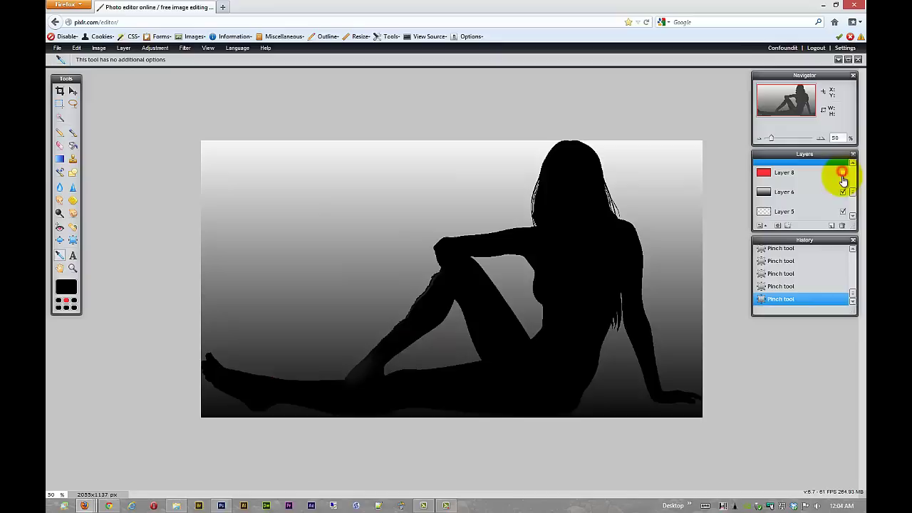
pyautogui.click(287, 196)
pyautogui.click(287, 242)
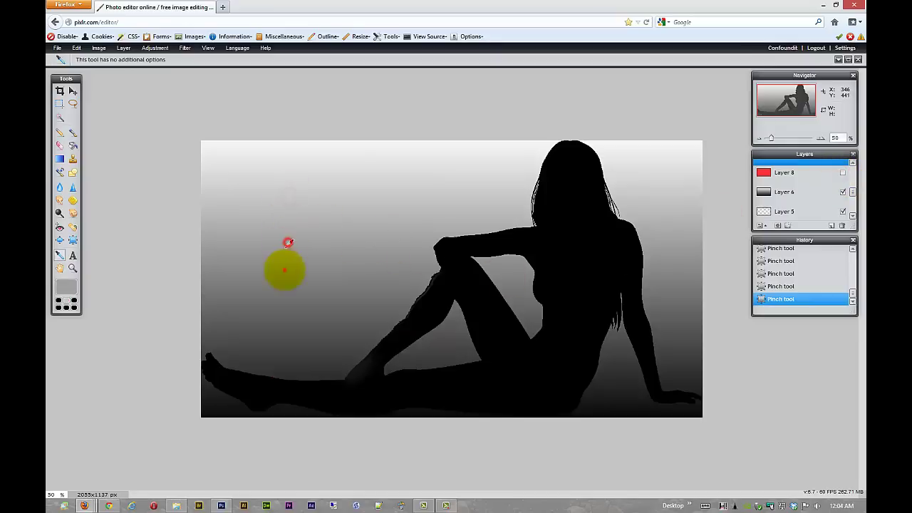
pyautogui.click(281, 297)
pyautogui.click(279, 332)
pyautogui.click(274, 363)
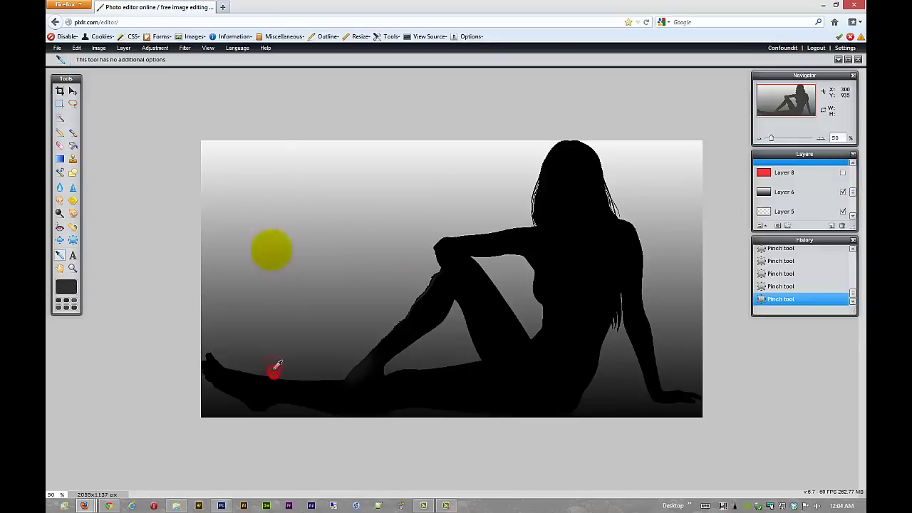
pyautogui.click(272, 143)
pyautogui.click(259, 343)
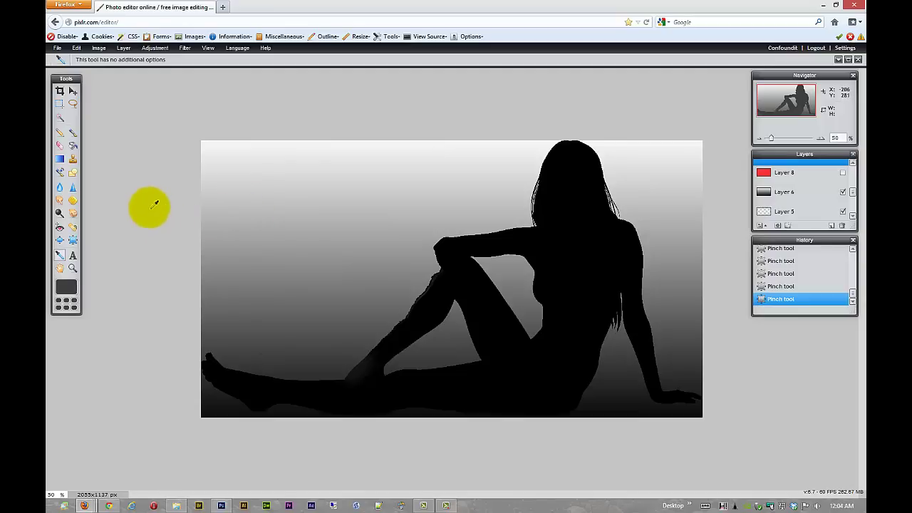
# - Place text at the upper left with size 130 and a fully saturated yellow colour
pyautogui.click(72, 258)
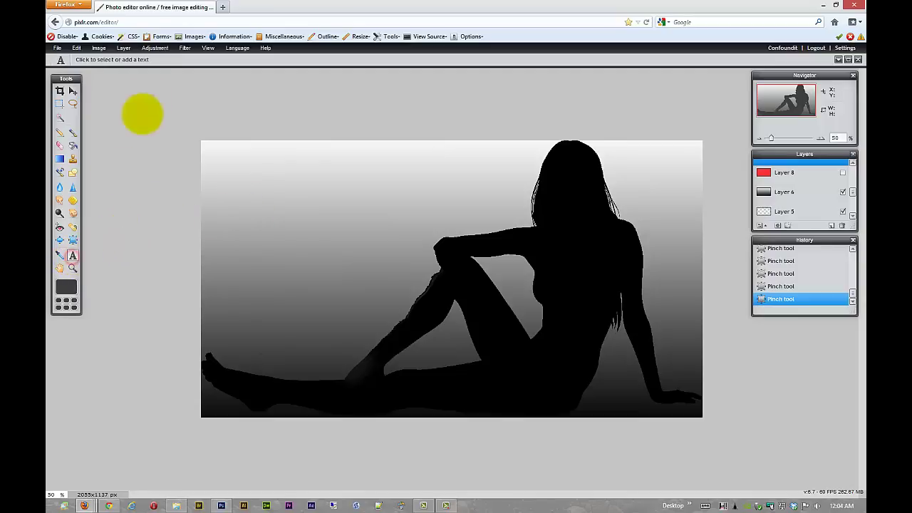
pyautogui.click(254, 197)
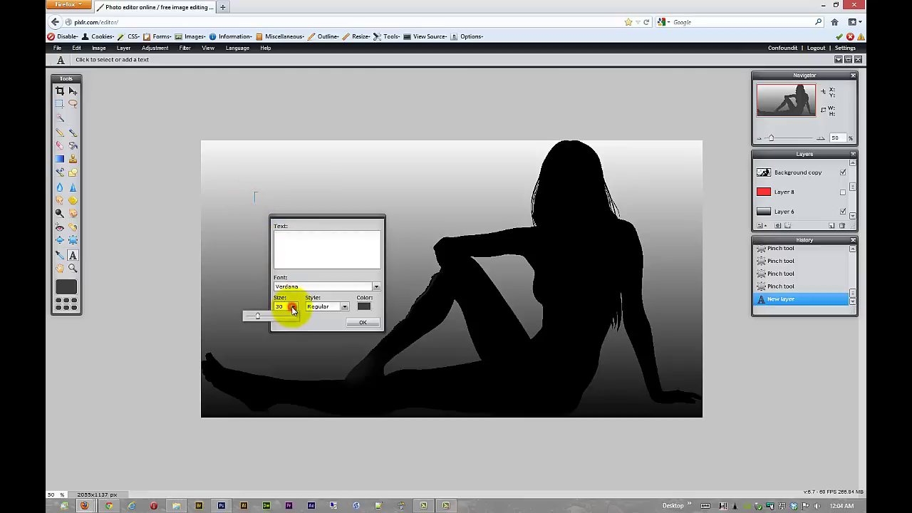
pyautogui.moveTo(258, 315); pyautogui.dragTo(325, 316)
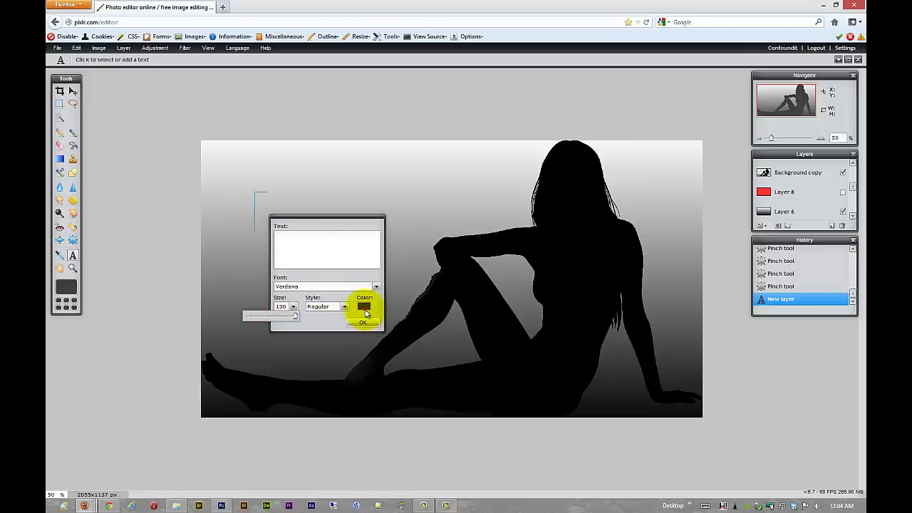
pyautogui.click(364, 307)
pyautogui.click(426, 226)
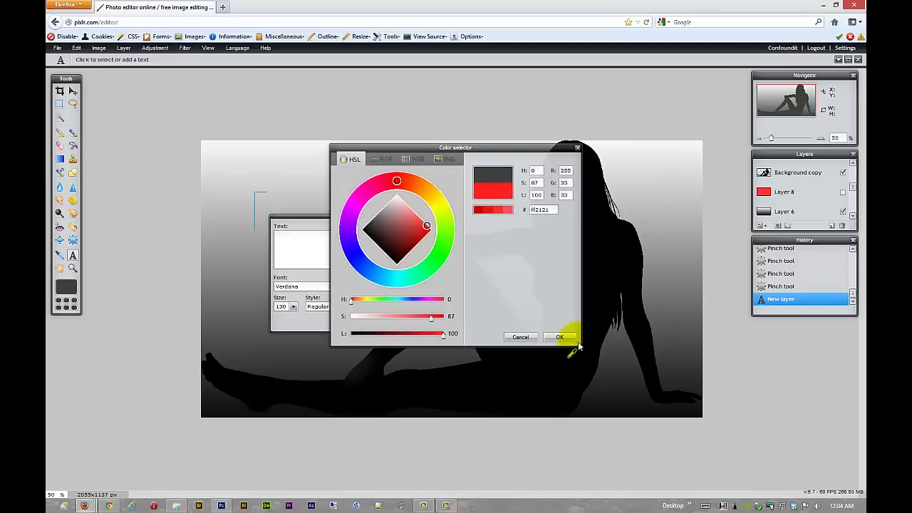
pyautogui.click(436, 202)
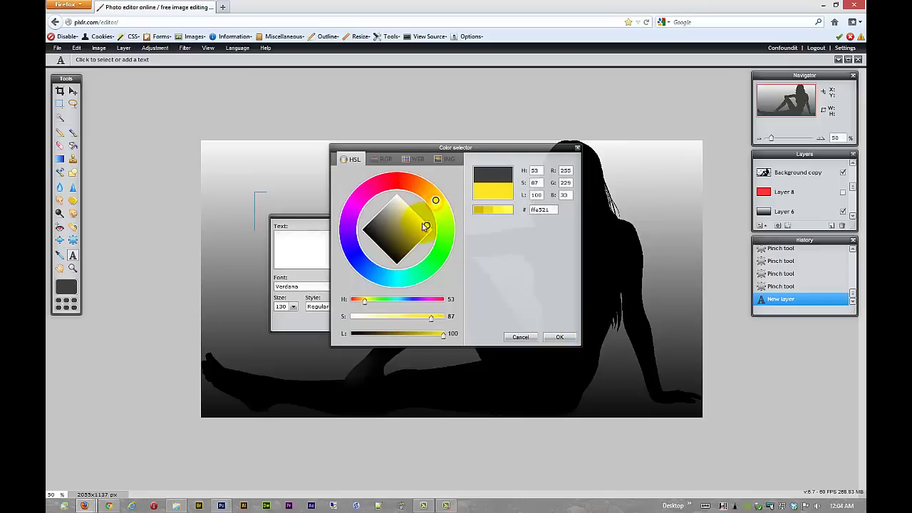
pyautogui.moveTo(425, 227); pyautogui.dragTo(432, 230)
pyautogui.click(559, 336)
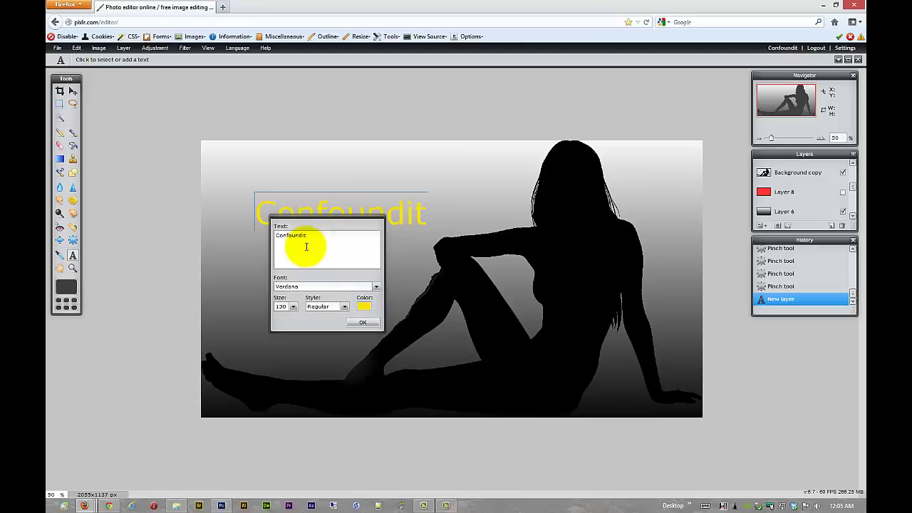
# - Set the Confoundit text's font to Walshes and commit it onto the image
pyautogui.click(377, 286)
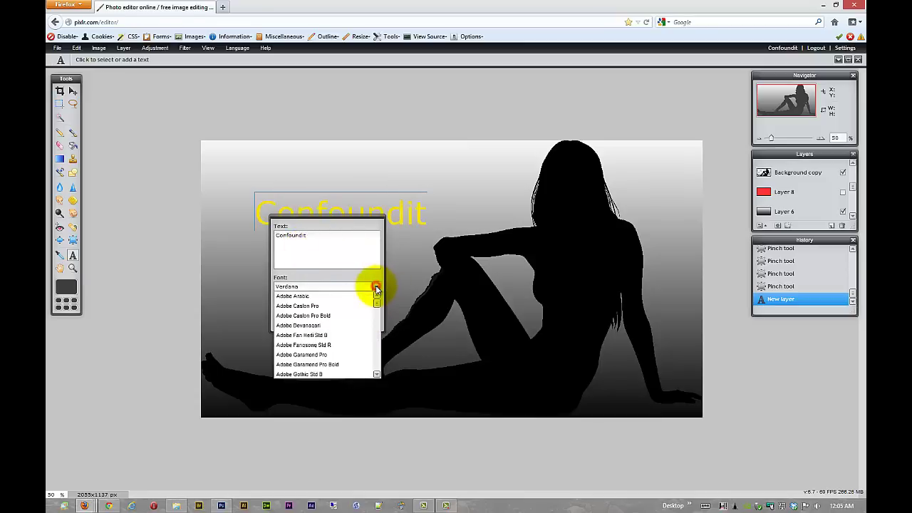
pyautogui.moveTo(375, 302); pyautogui.dragTo(376, 369)
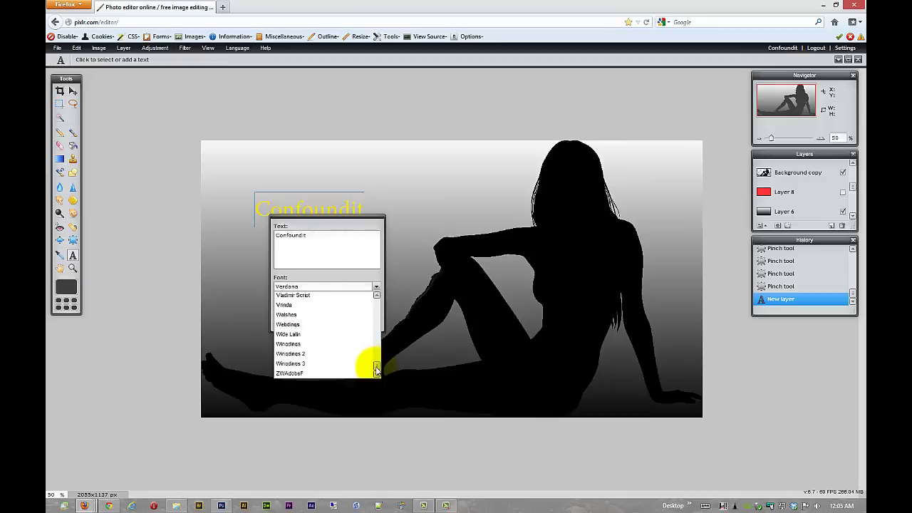
pyautogui.click(309, 315)
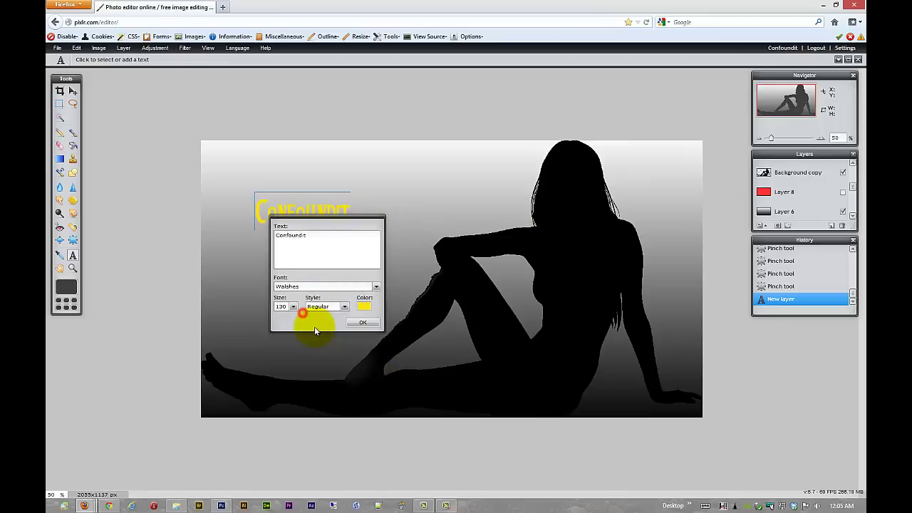
pyautogui.click(360, 322)
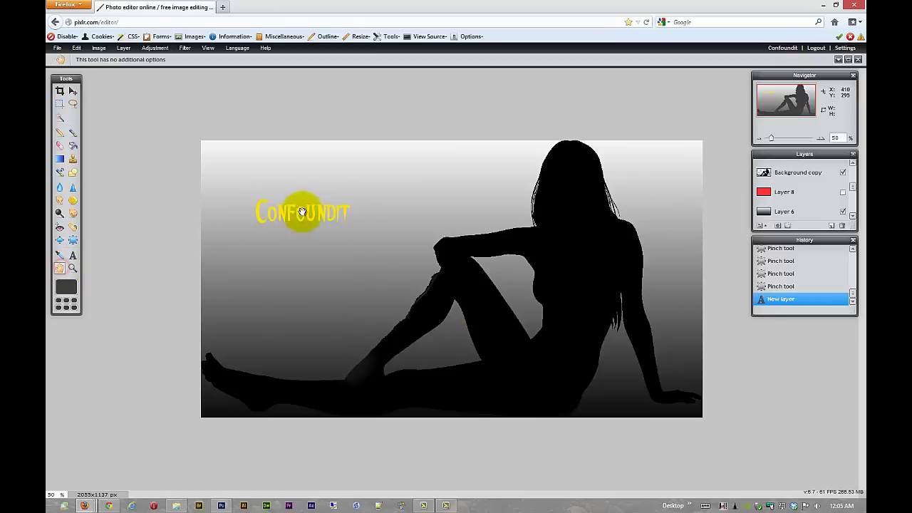
# - Set the view zoom to 100%
pyautogui.click(595, 237)
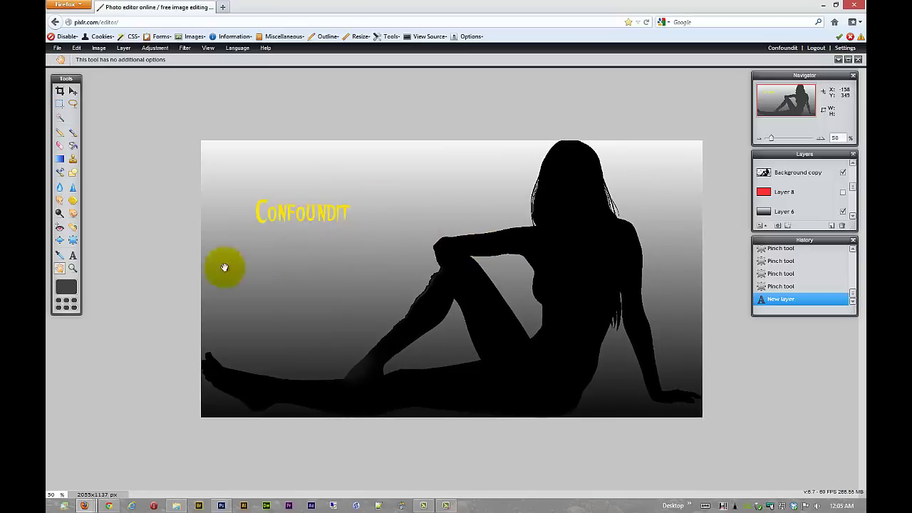
pyautogui.click(57, 493)
pyautogui.write('100')
pyautogui.press('Return')
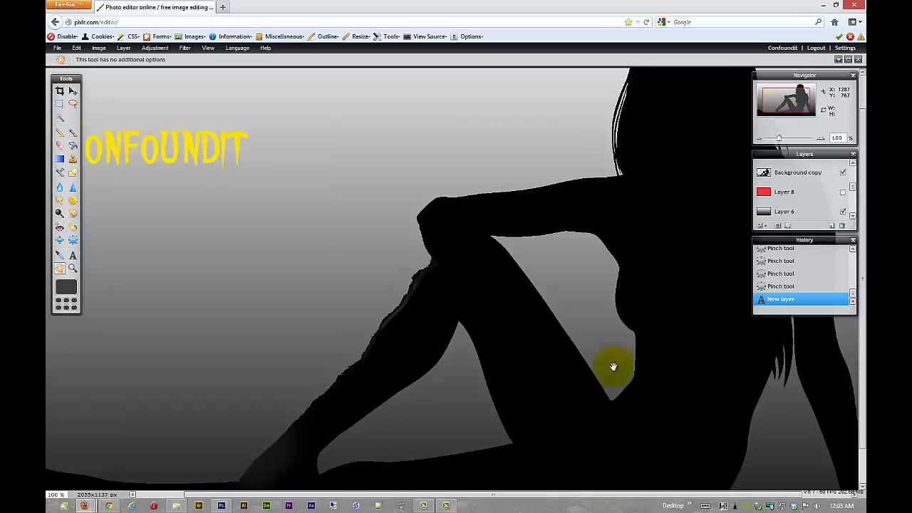
# - Move the Confoundit text layer from the upper left toward the image centre
pyautogui.moveTo(610, 366); pyautogui.dragTo(654, 257)
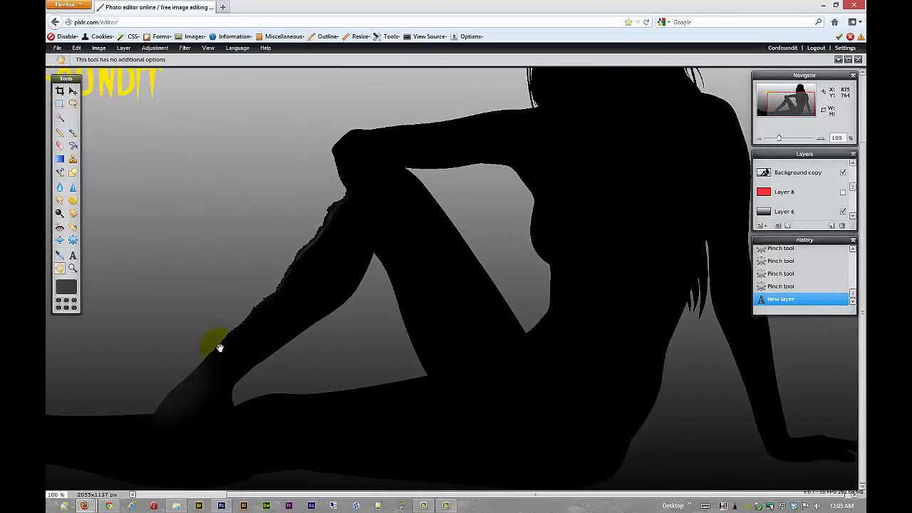
pyautogui.moveTo(274, 337); pyautogui.dragTo(452, 337)
pyautogui.moveTo(384, 68); pyautogui.dragTo(380, 177)
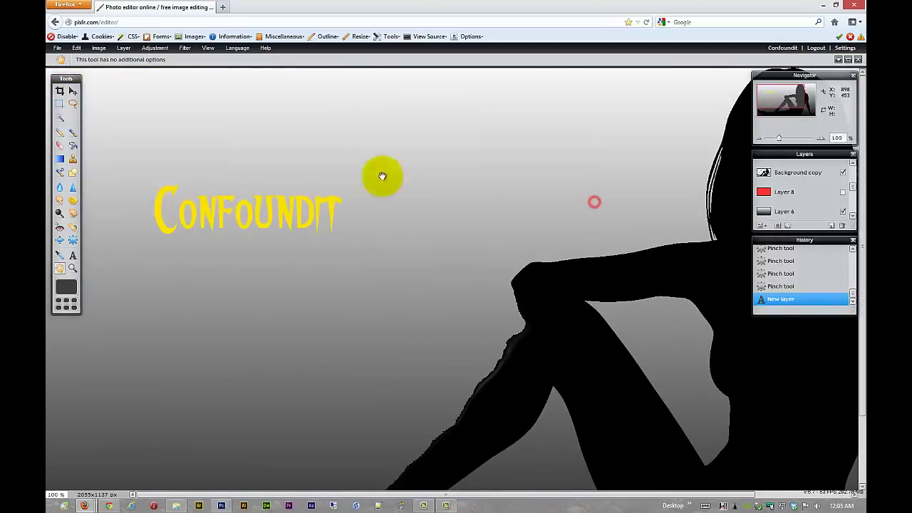
pyautogui.moveTo(588, 212); pyautogui.dragTo(76, 96)
pyautogui.click(208, 211)
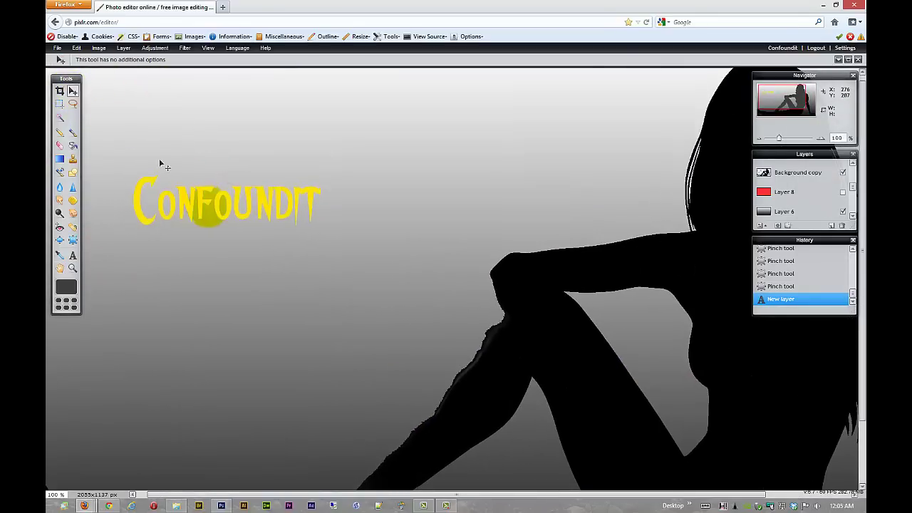
pyautogui.moveTo(199, 208); pyautogui.dragTo(381, 194)
# - Zoom to 25%, zoom into the head and shoulder area, and confirm foreground colour 3d3d3d
pyautogui.click(73, 268)
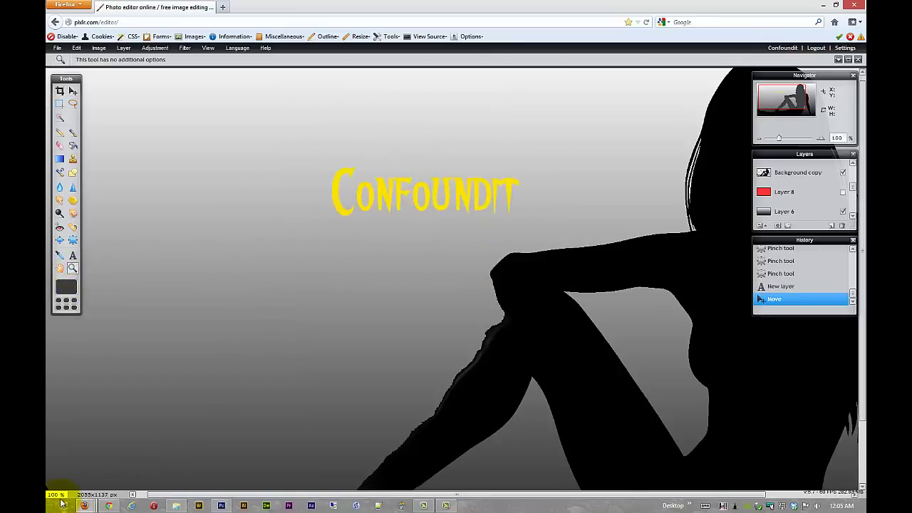
pyautogui.write('25')
pyautogui.press('Return')
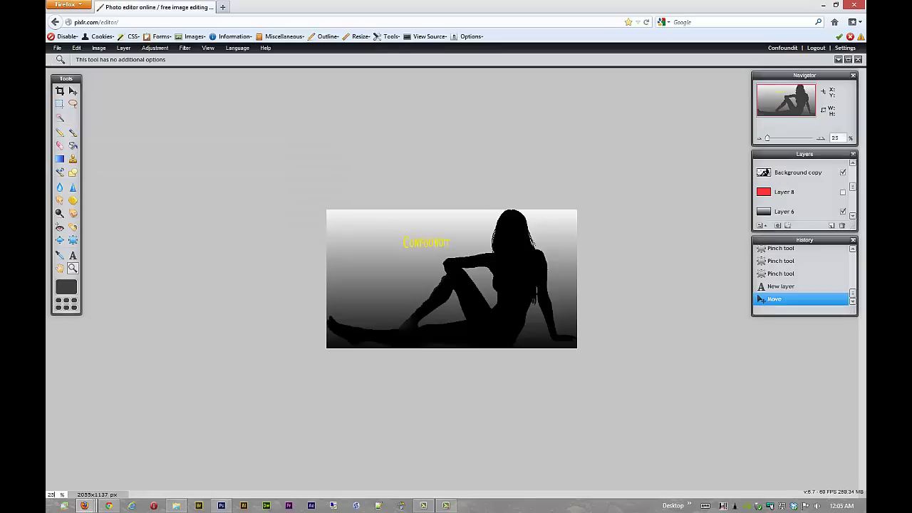
pyautogui.moveTo(509, 260); pyautogui.dragTo(574, 335)
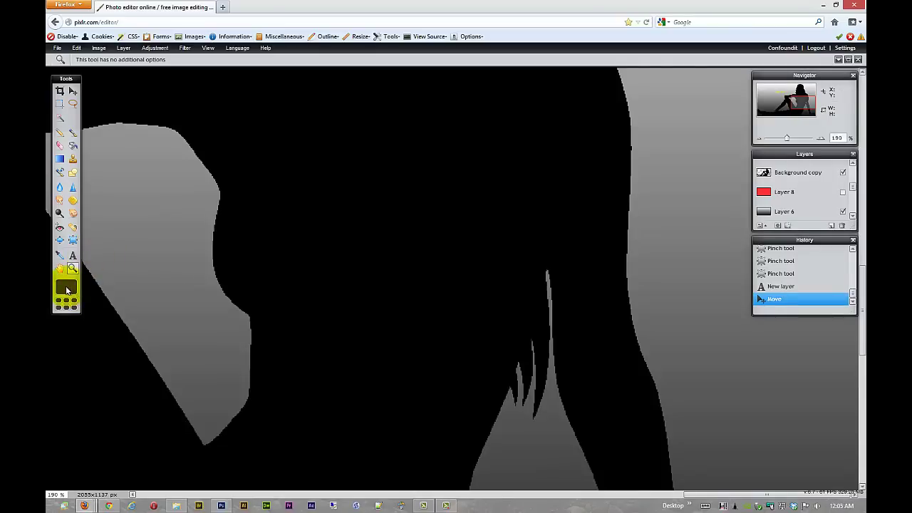
pyautogui.click(67, 289)
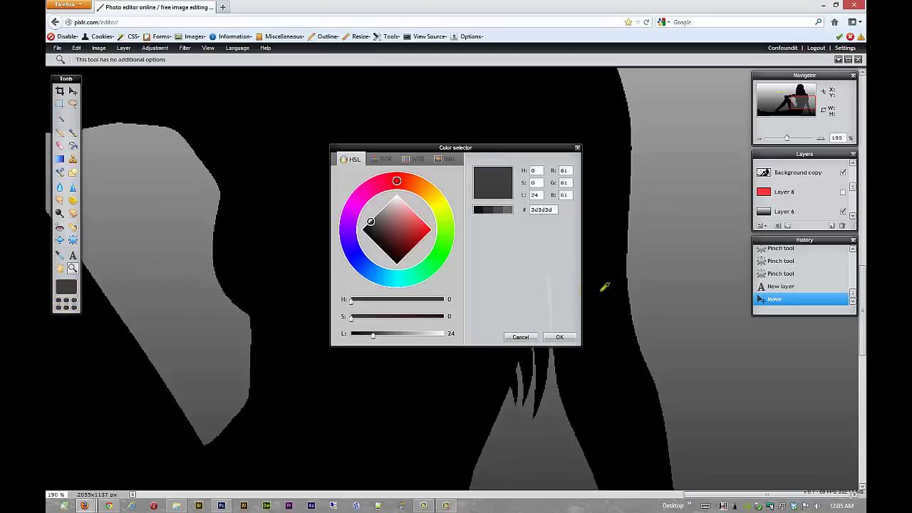
pyautogui.click(555, 337)
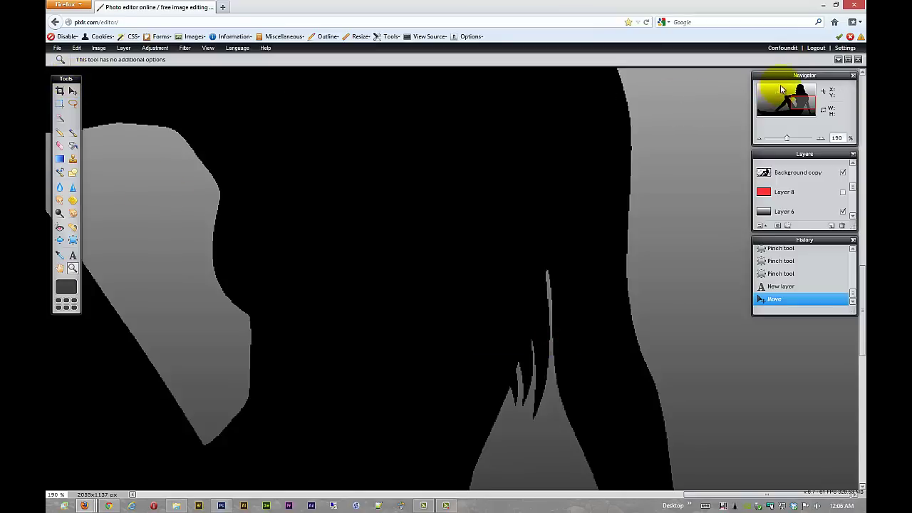
# - Use the Navigator to zoom on the silhouette's head and hair at 270%, then dock it top right
pyautogui.moveTo(789, 77); pyautogui.dragTo(228, 218)
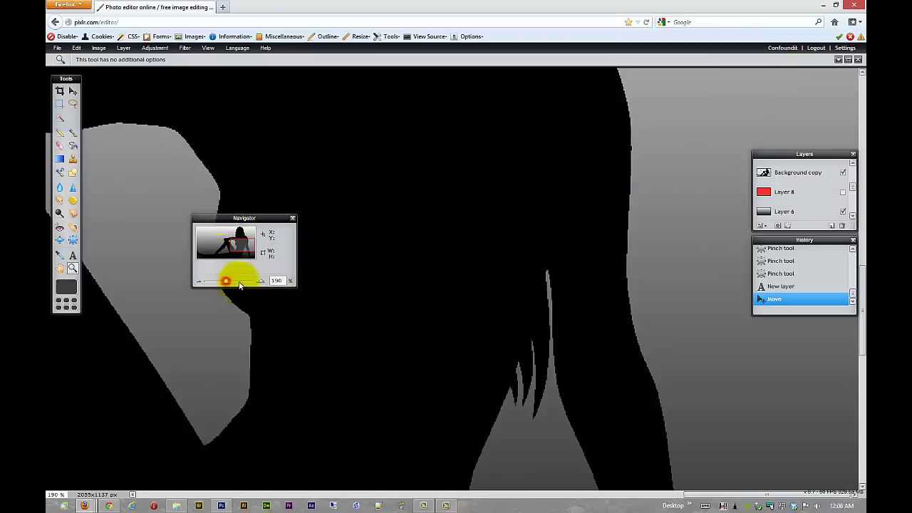
pyautogui.moveTo(239, 283)
pyautogui.mouseDown()
pyautogui.moveTo(212, 275)
pyautogui.moveTo(230, 283)
pyautogui.mouseUp()
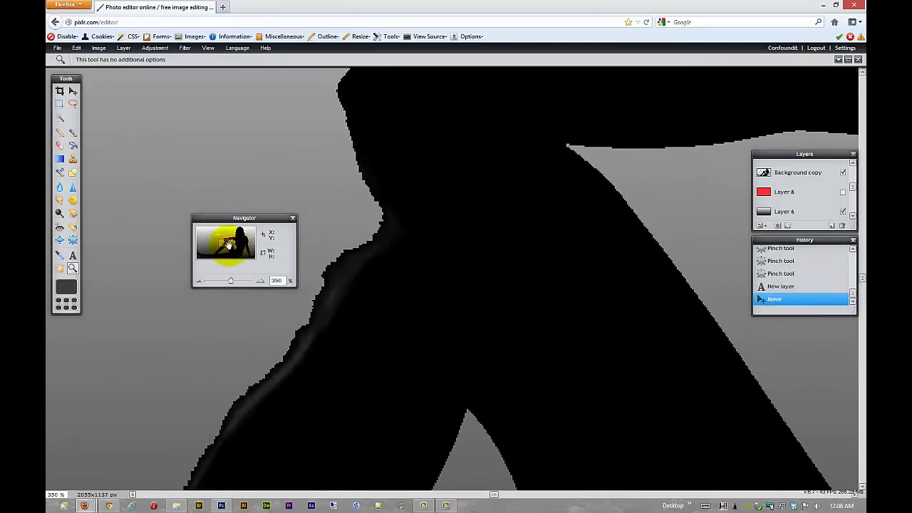
pyautogui.moveTo(232, 242); pyautogui.dragTo(246, 281)
pyautogui.moveTo(224, 248); pyautogui.dragTo(242, 230)
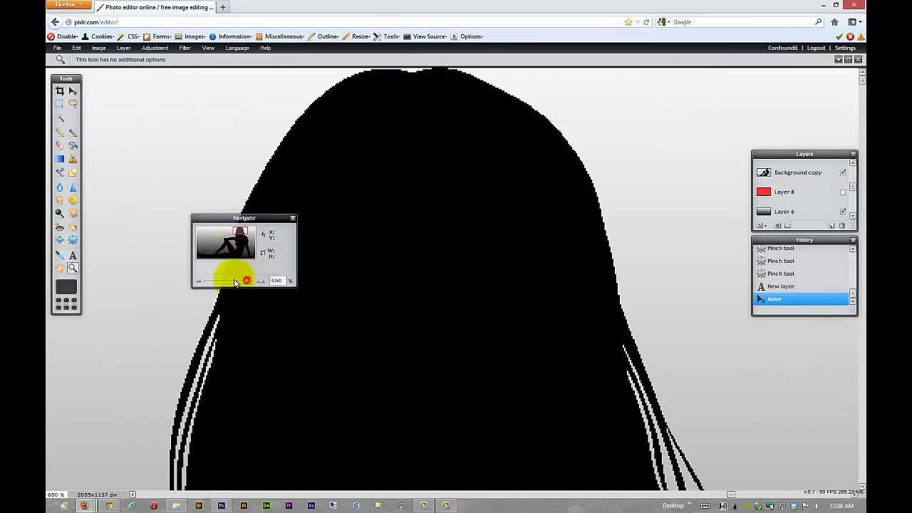
pyautogui.moveTo(236, 282); pyautogui.dragTo(226, 282)
pyautogui.moveTo(240, 215); pyautogui.dragTo(813, 70)
# - Move the Layers panel beside the canvas, enlarge it to list every layer, and select Background copy
pyautogui.moveTo(810, 153); pyautogui.dragTo(183, 86)
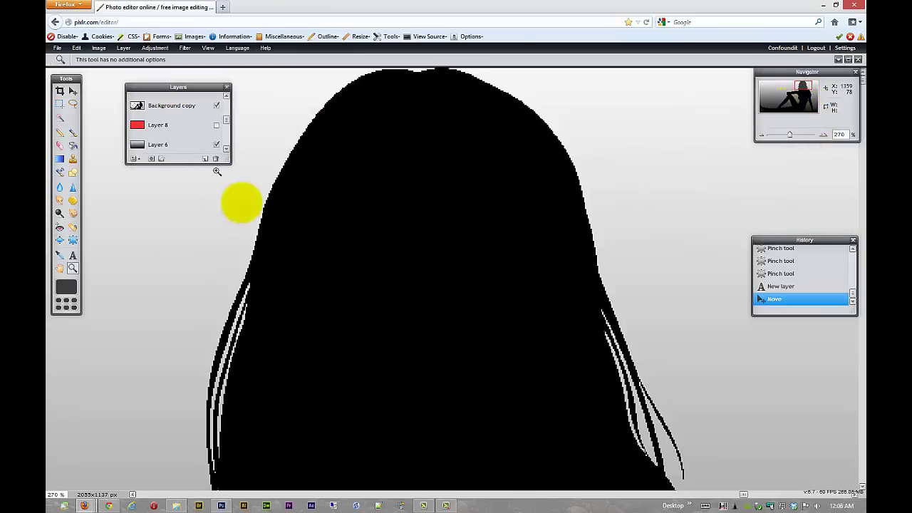
pyautogui.moveTo(226, 158); pyautogui.dragTo(214, 391)
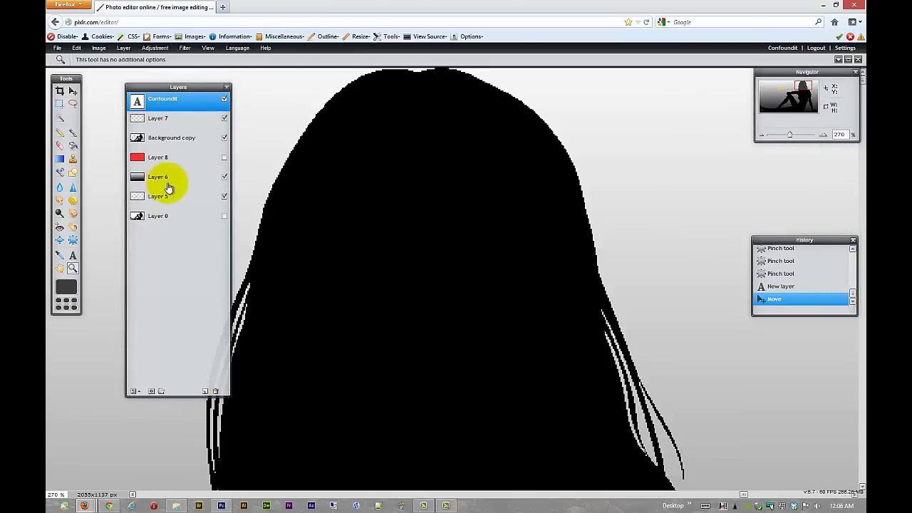
pyautogui.click(142, 142)
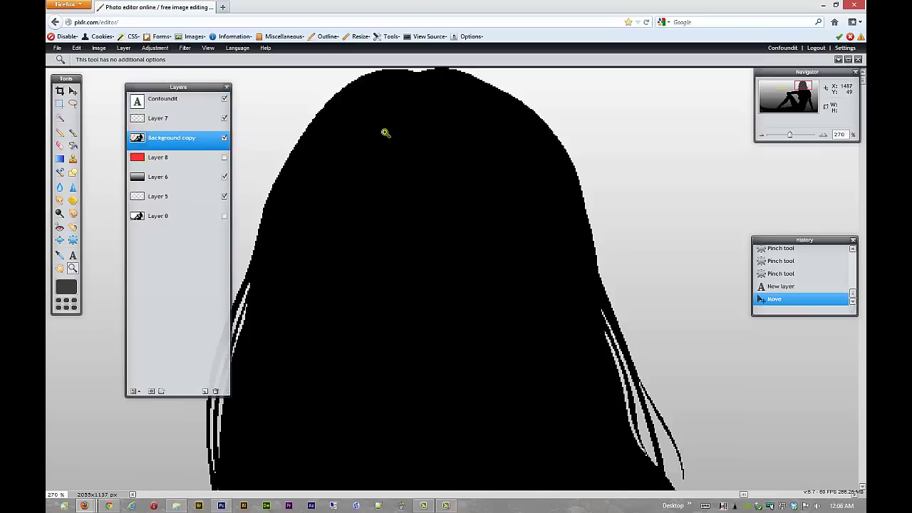
# - Show Background copy's opacity and blend mode settings, keeping Normal, and enlarge the History panel
pyautogui.click(151, 391)
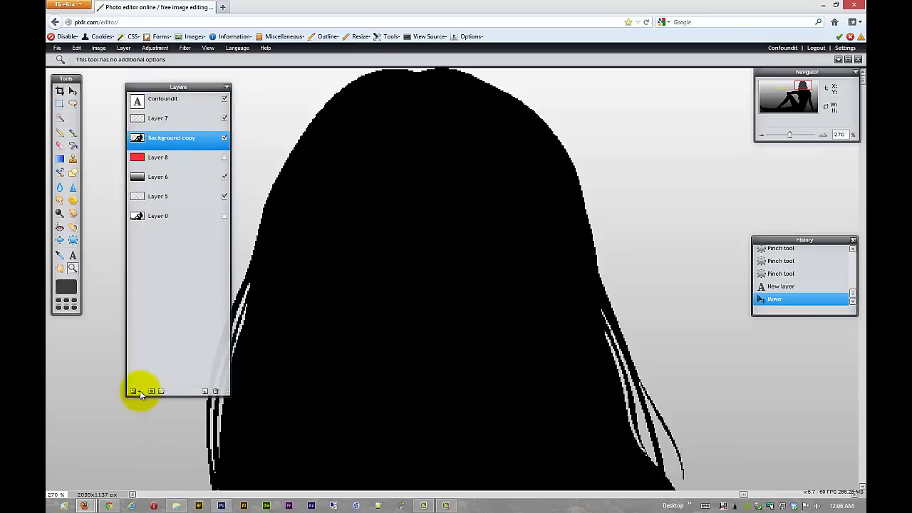
pyautogui.click(138, 392)
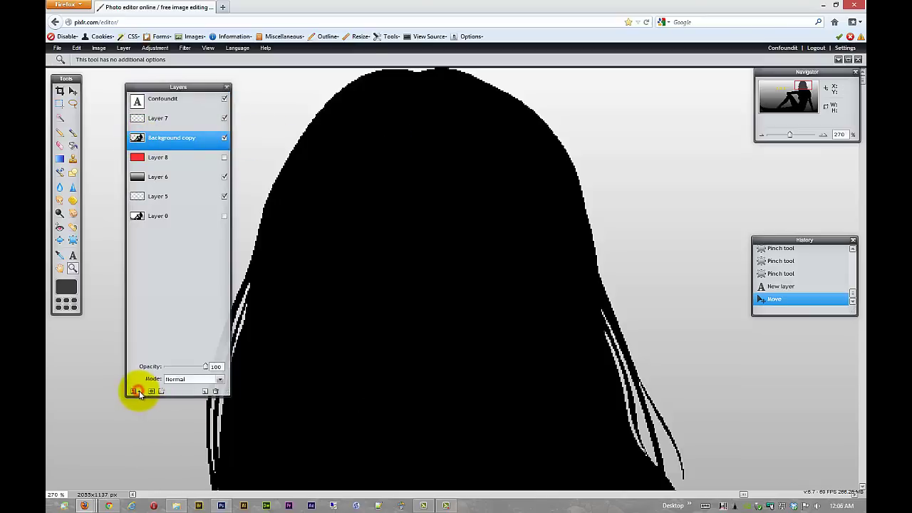
pyautogui.click(219, 379)
pyautogui.click(219, 380)
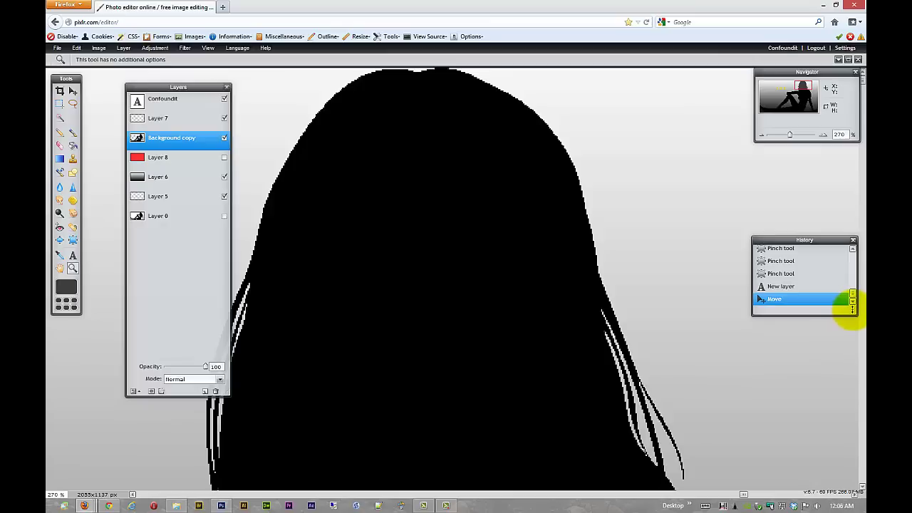
pyautogui.moveTo(852, 306); pyautogui.dragTo(852, 446)
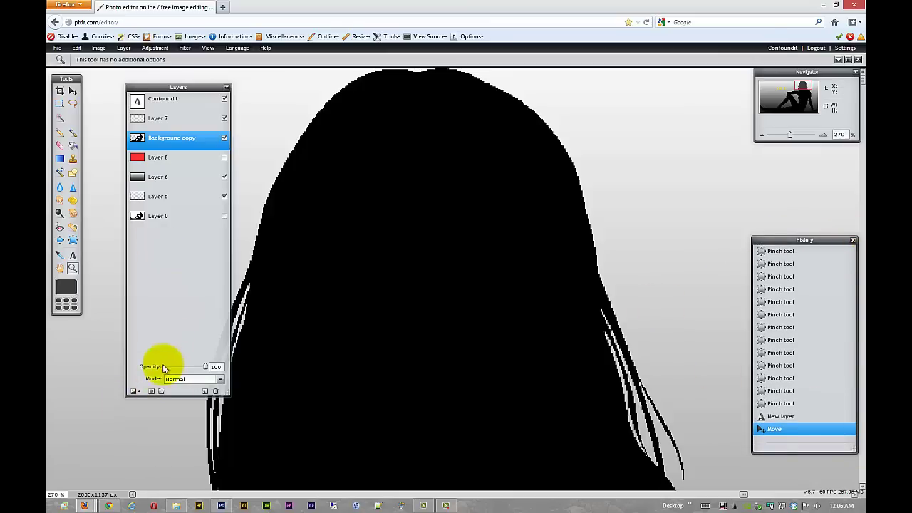
# - In Background copy's Layer styles, enable Outer glow and set its colour to white
pyautogui.click(162, 391)
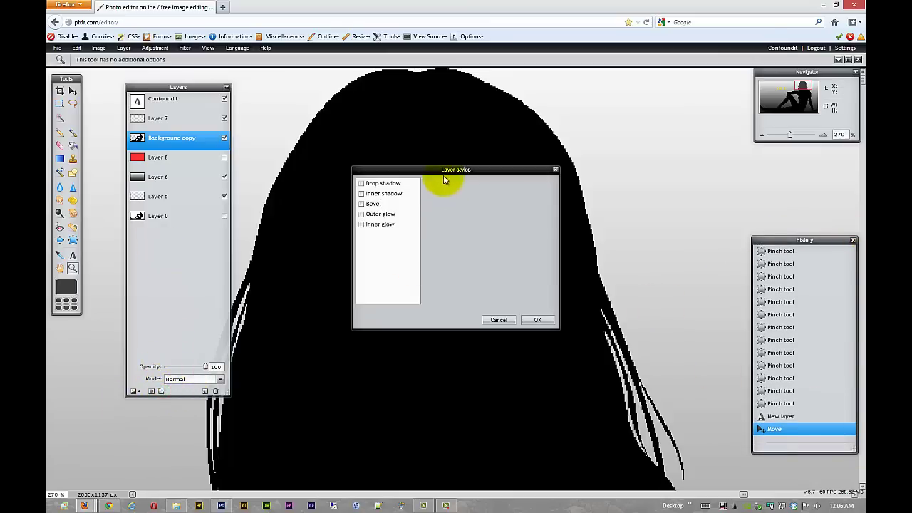
pyautogui.moveTo(441, 170); pyautogui.dragTo(759, 256)
pyautogui.moveTo(759, 195); pyautogui.dragTo(760, 179)
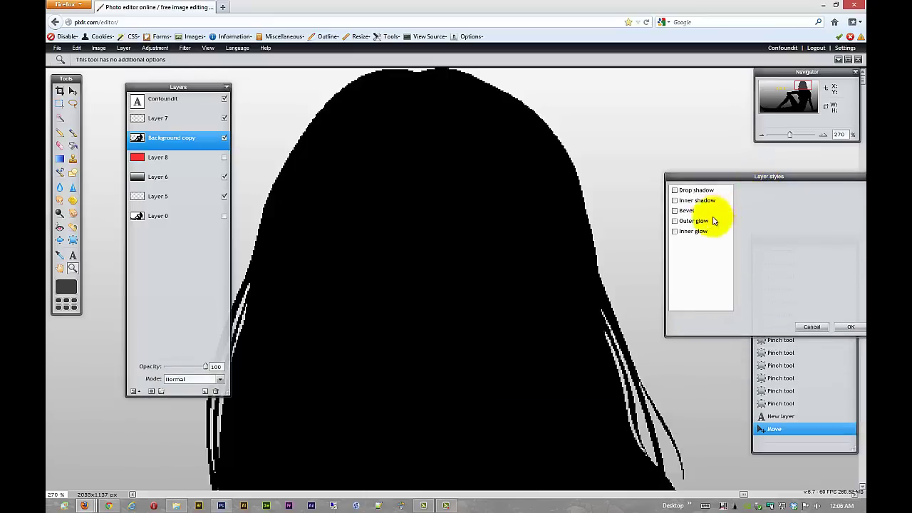
pyautogui.click(674, 221)
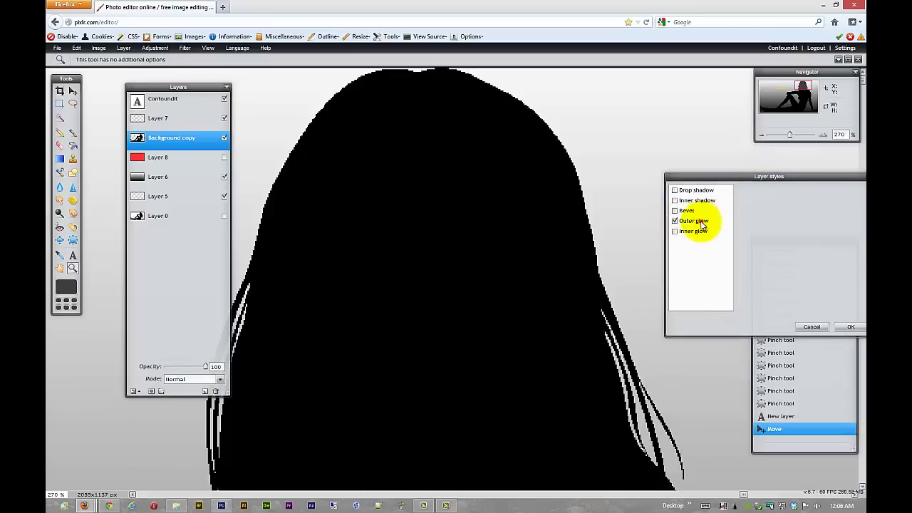
pyautogui.click(693, 221)
pyautogui.click(797, 238)
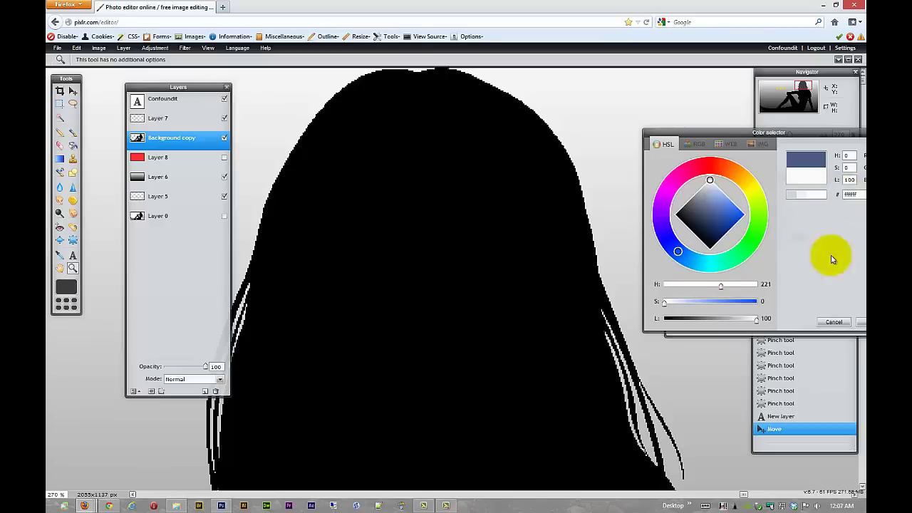
pyautogui.click(861, 320)
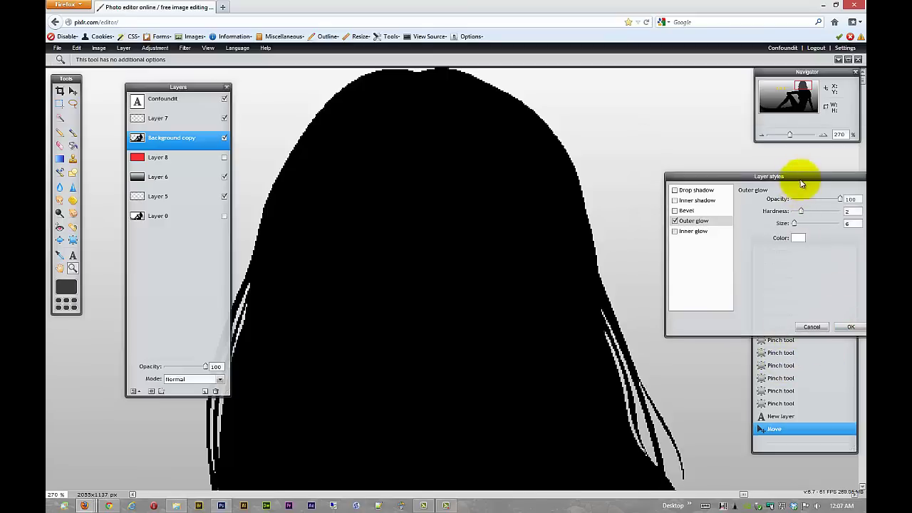
# - Also enable Drop shadow and Inner glow, apply the styles, and zoom out to the whole image
pyautogui.moveTo(804, 176); pyautogui.dragTo(740, 170)
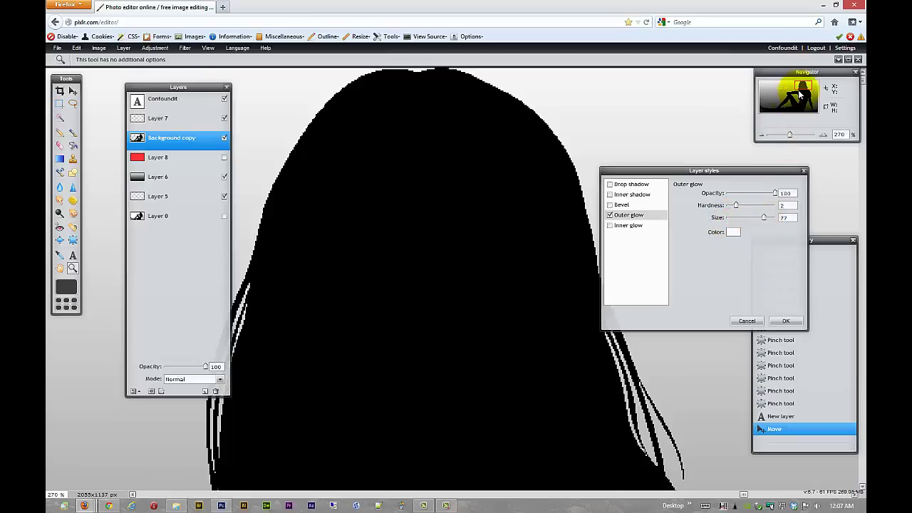
pyautogui.click(610, 184)
pyautogui.click(611, 225)
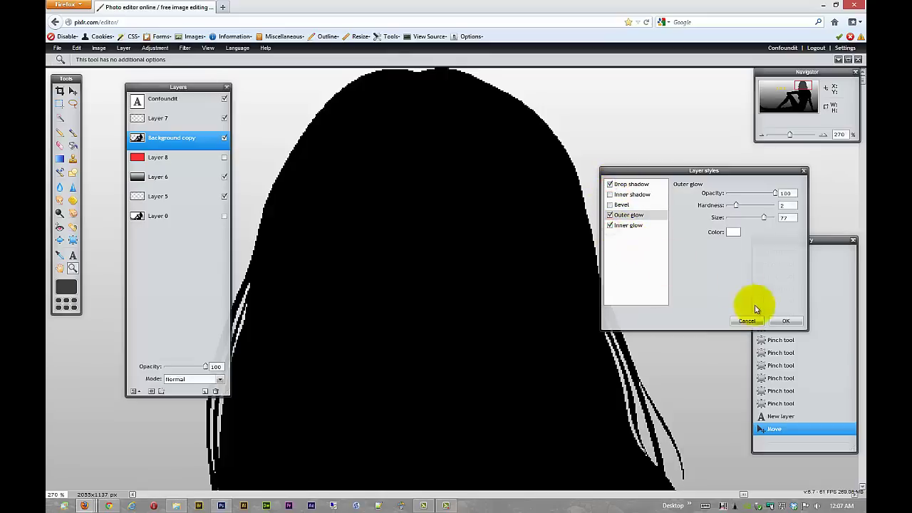
pyautogui.click(784, 321)
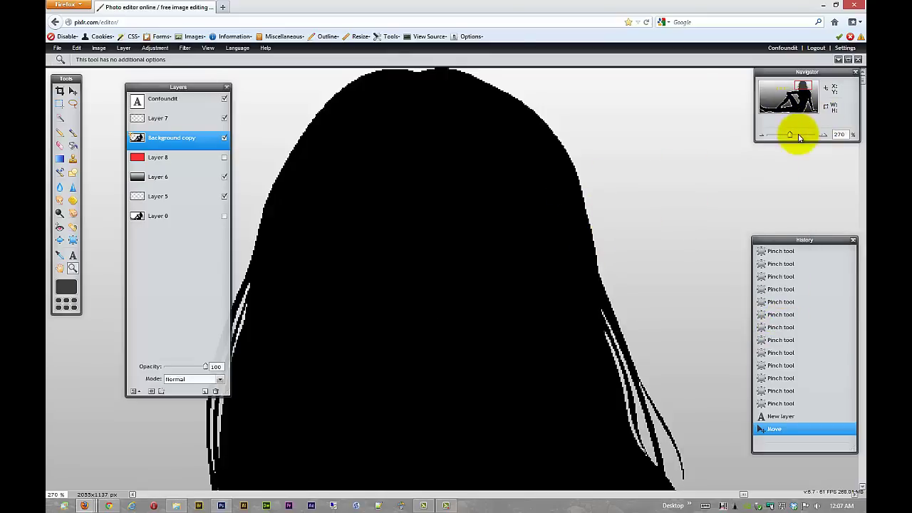
pyautogui.moveTo(791, 136); pyautogui.dragTo(773, 135)
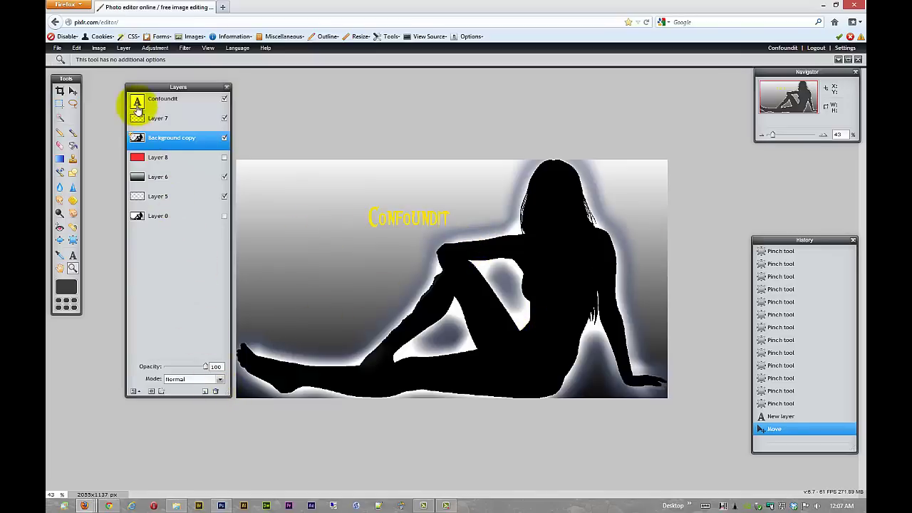
# - Add Layer 10, then trash the Confoundit text layer, empty Layer 7 and Layer 10
pyautogui.click(158, 104)
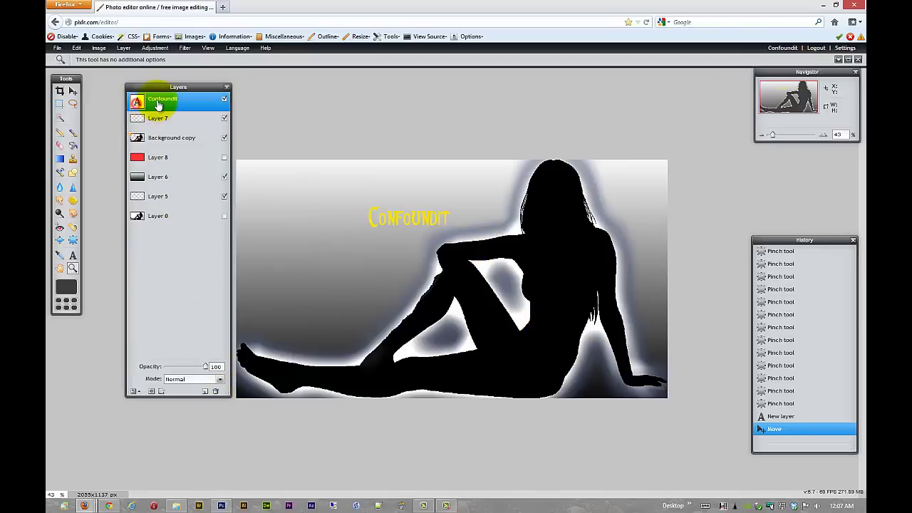
pyautogui.click(204, 392)
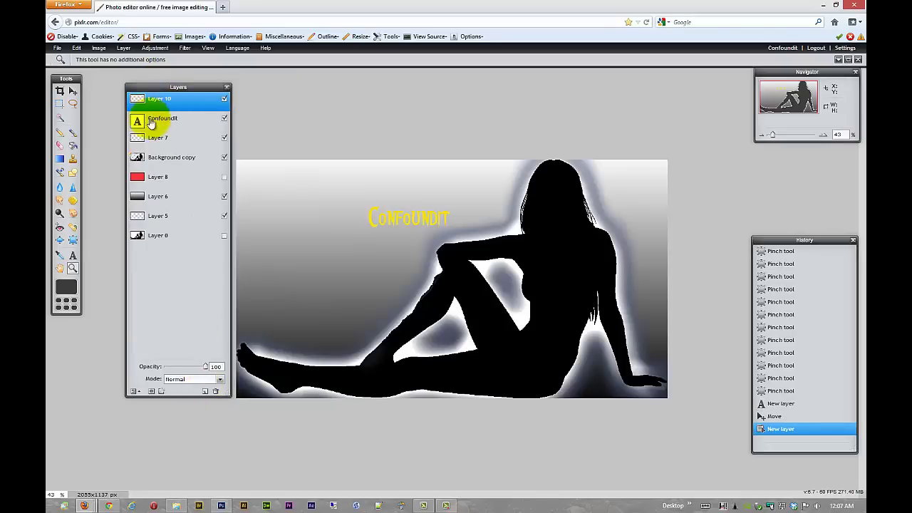
pyautogui.moveTo(140, 119); pyautogui.dragTo(215, 391)
pyautogui.moveTo(138, 122); pyautogui.dragTo(215, 391)
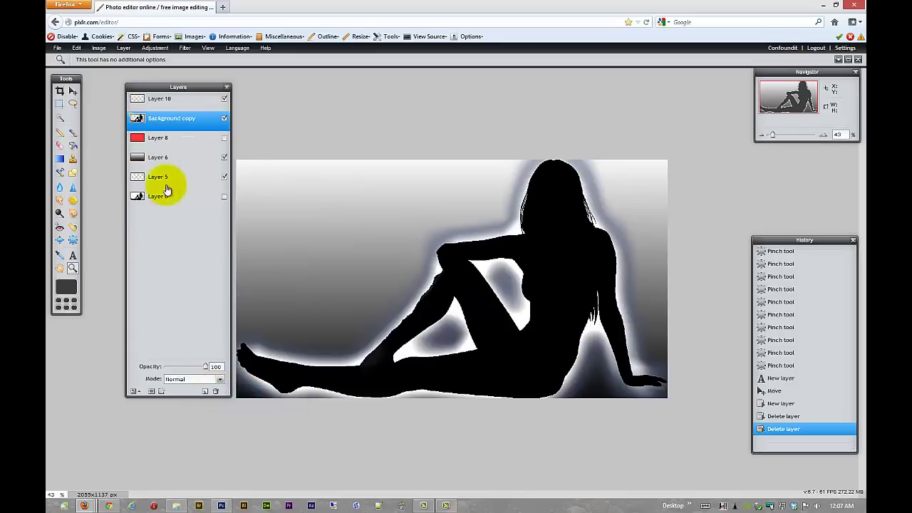
pyautogui.click(165, 105)
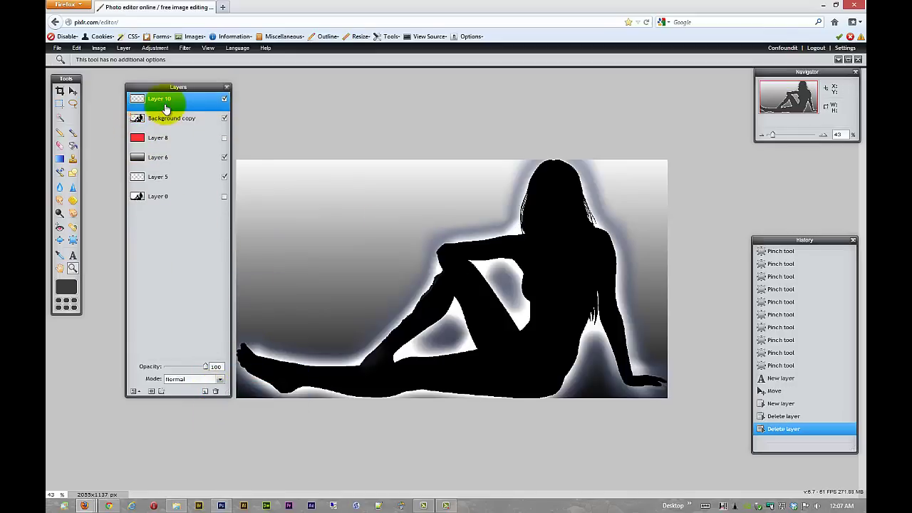
pyautogui.moveTo(138, 97); pyautogui.dragTo(215, 387)
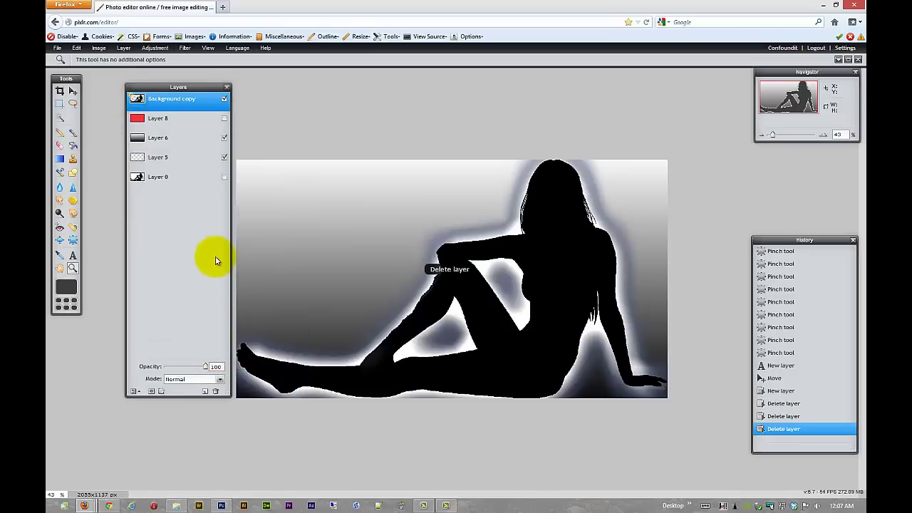
# - Make the red Layer 8 visible and move it beneath the gradient Layer 6
pyautogui.click(224, 118)
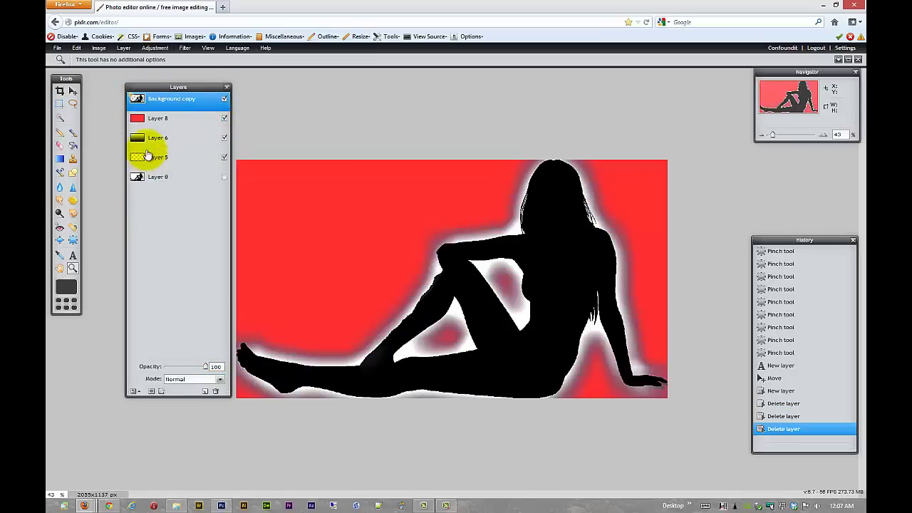
pyautogui.click(171, 138)
pyautogui.click(165, 117)
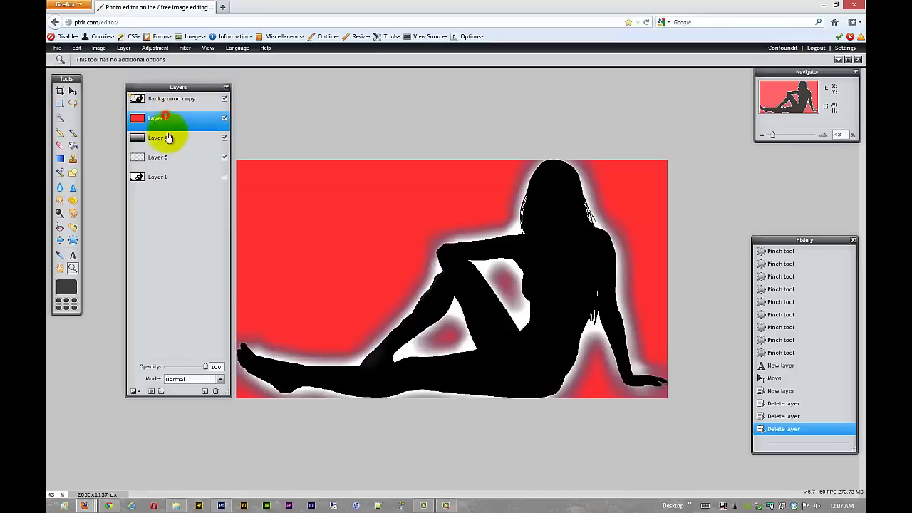
pyautogui.moveTo(167, 137)
pyautogui.mouseDown()
pyautogui.moveTo(166, 107)
pyautogui.moveTo(175, 137)
pyautogui.mouseUp()
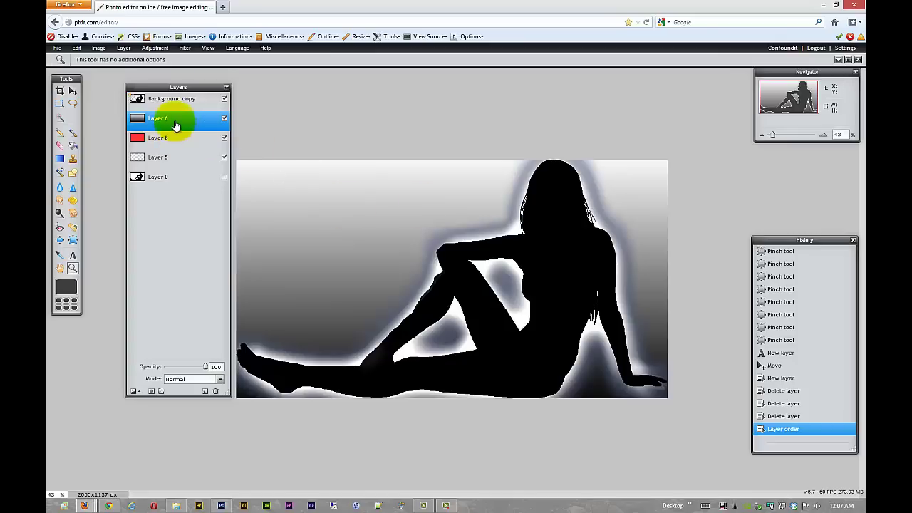
# - Set Layer 6's blend mode to Multiply and check the result zoomed in and out
pyautogui.click(221, 383)
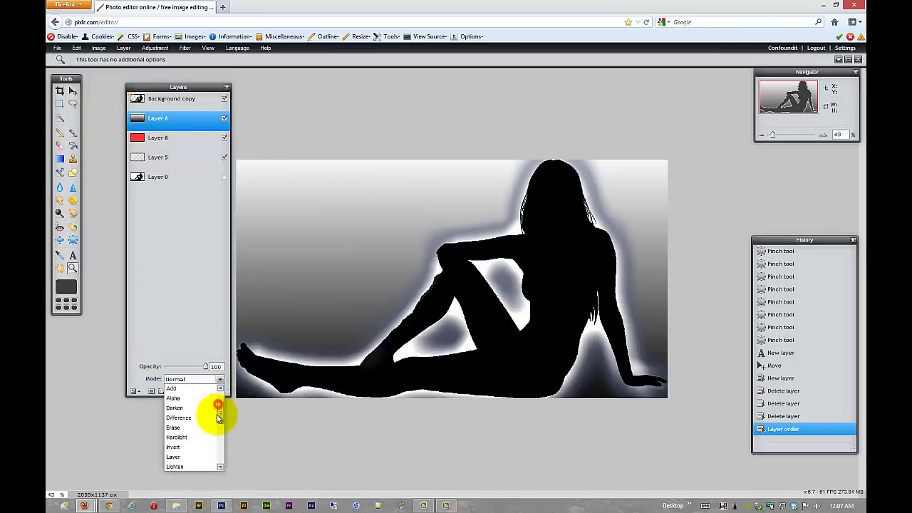
pyautogui.moveTo(218, 406); pyautogui.dragTo(217, 448)
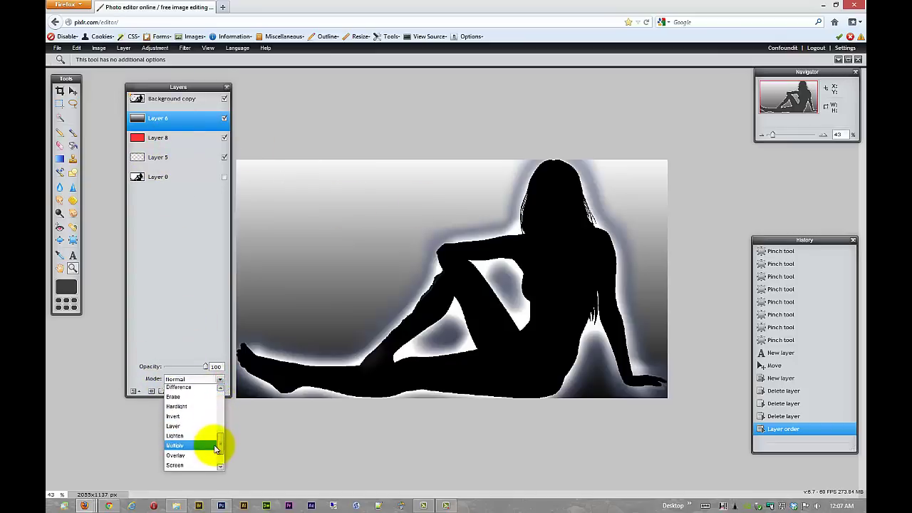
pyautogui.click(175, 446)
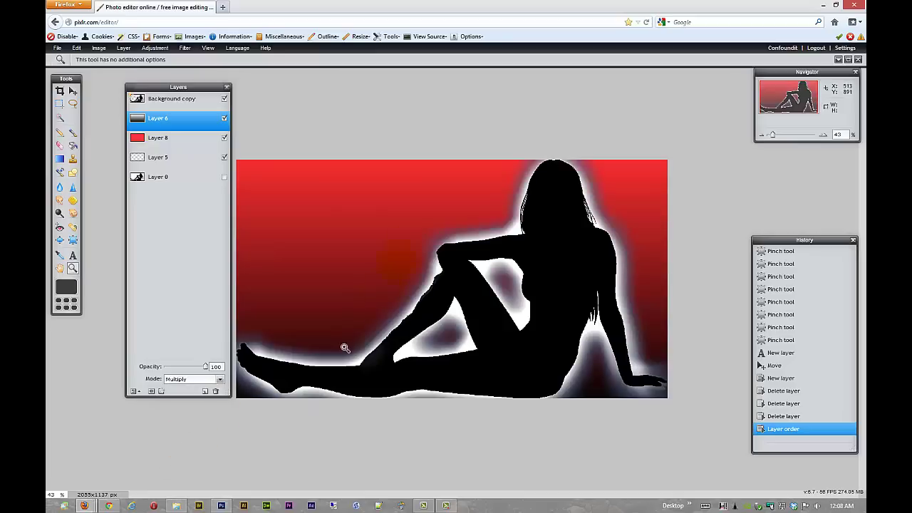
pyautogui.moveTo(398, 342); pyautogui.dragTo(397, 375)
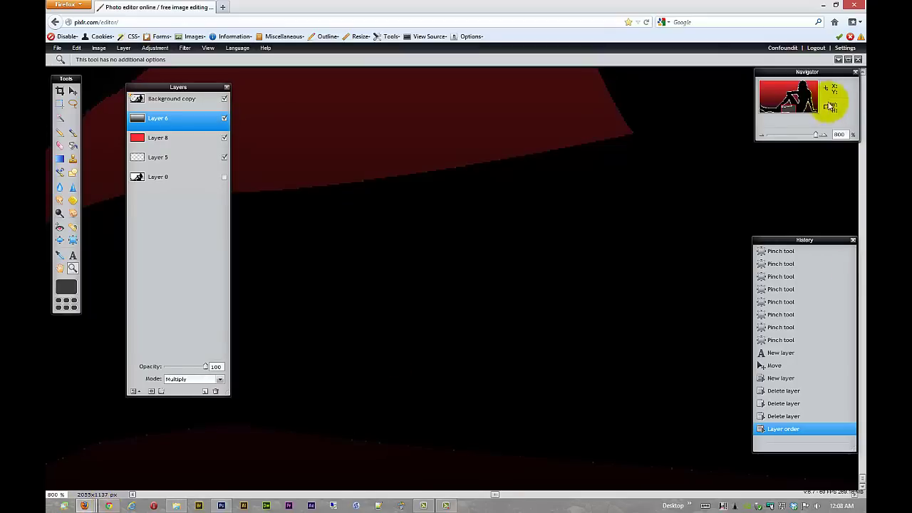
pyautogui.click(761, 136)
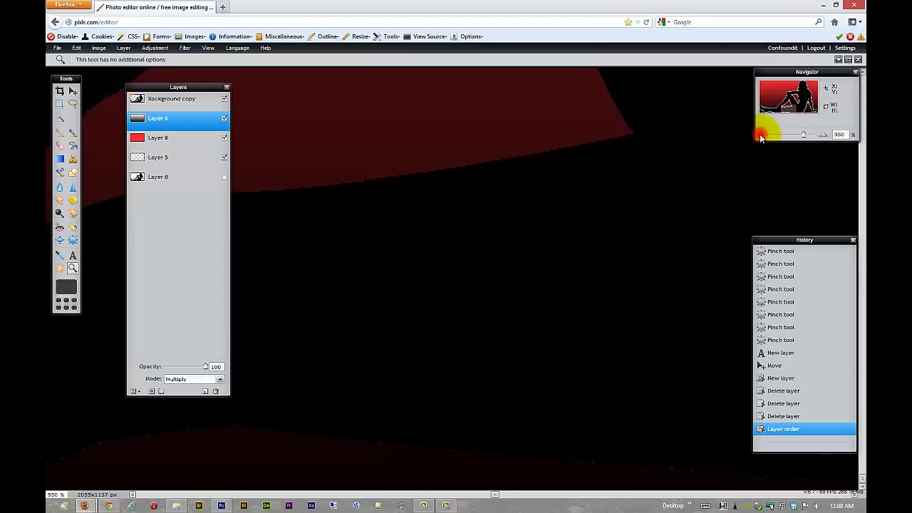
pyautogui.click(761, 135)
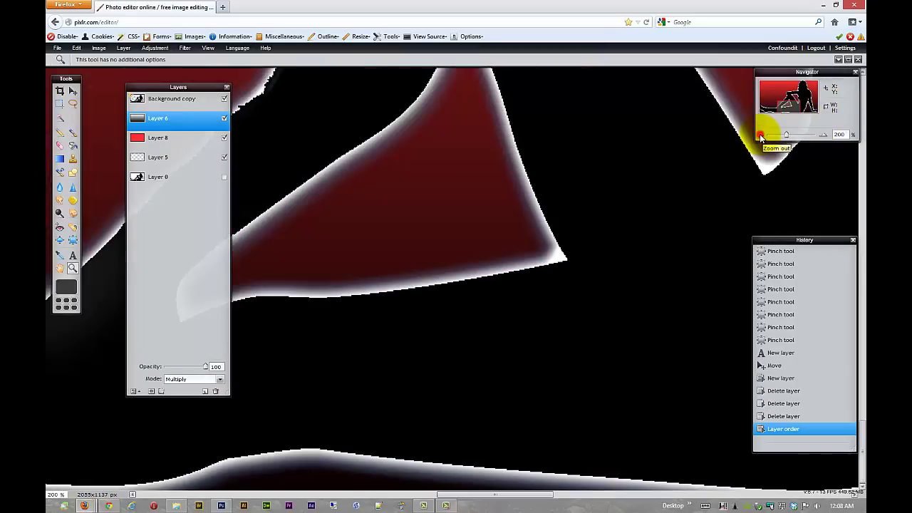
pyautogui.click(761, 136)
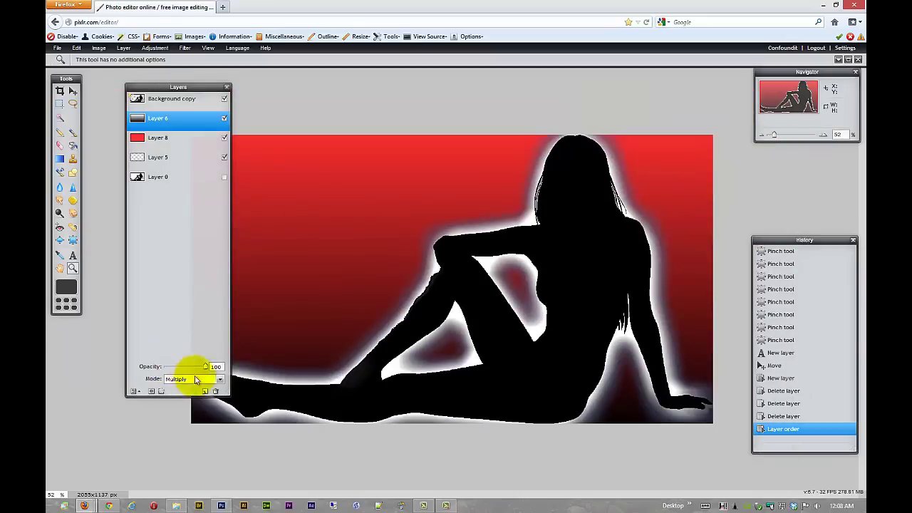
# - Switch Layer 6's blend mode to Screen for a white-to-red background
pyautogui.click(220, 380)
pyautogui.scroll(3, 209, 398)
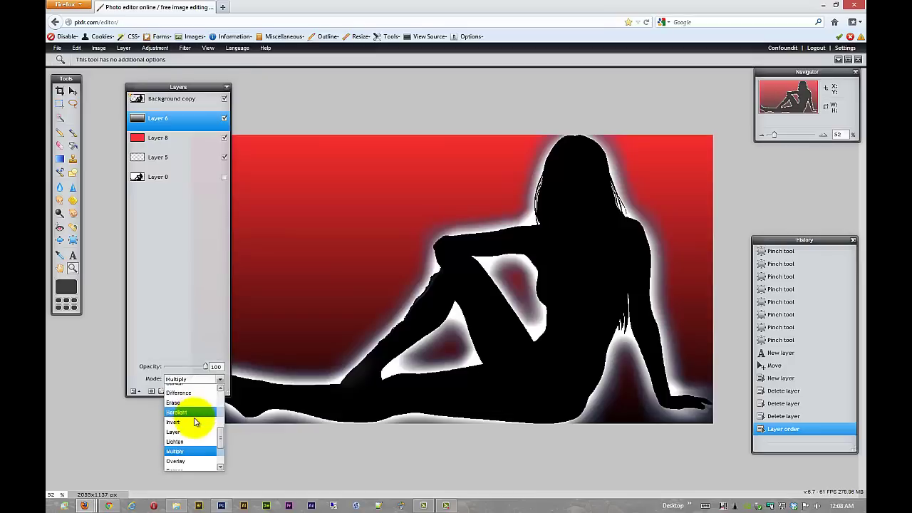
pyautogui.scroll(-2, 194, 427)
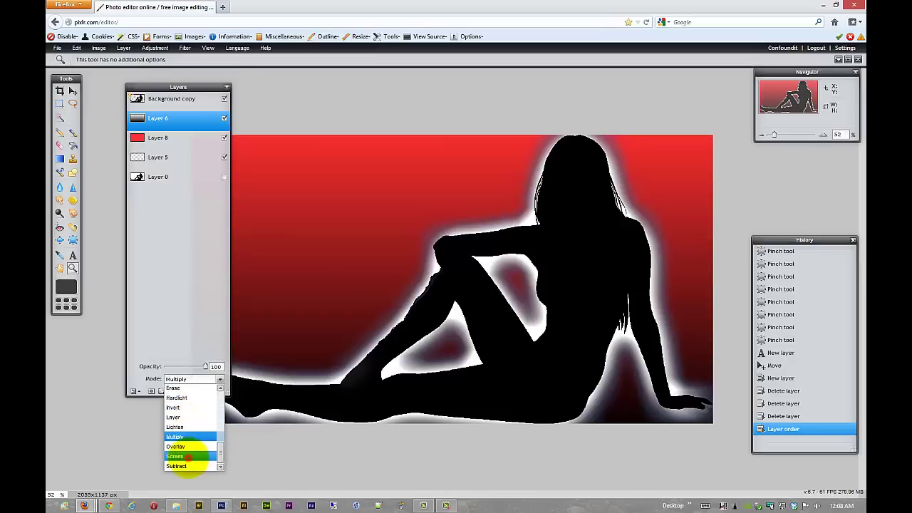
pyautogui.click(191, 456)
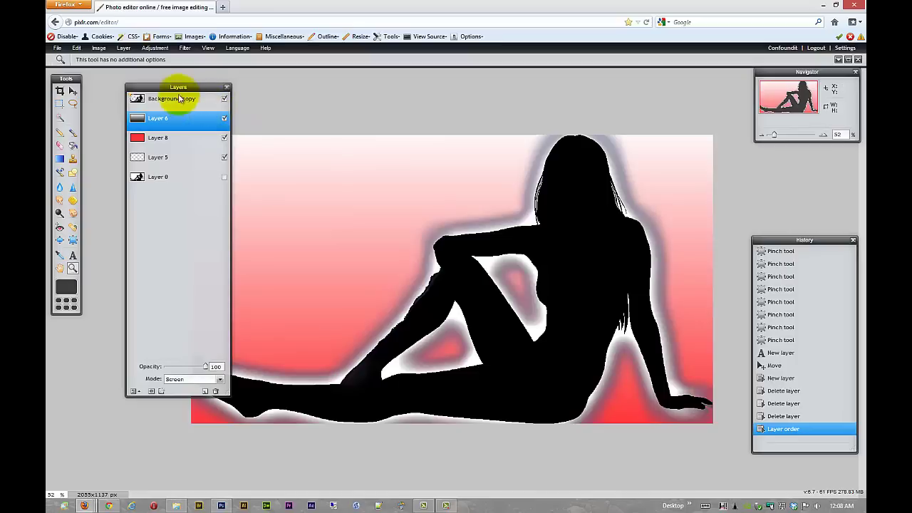
pyautogui.moveTo(176, 88); pyautogui.dragTo(552, 169)
pyautogui.moveTo(470, 146); pyautogui.dragTo(770, 164)
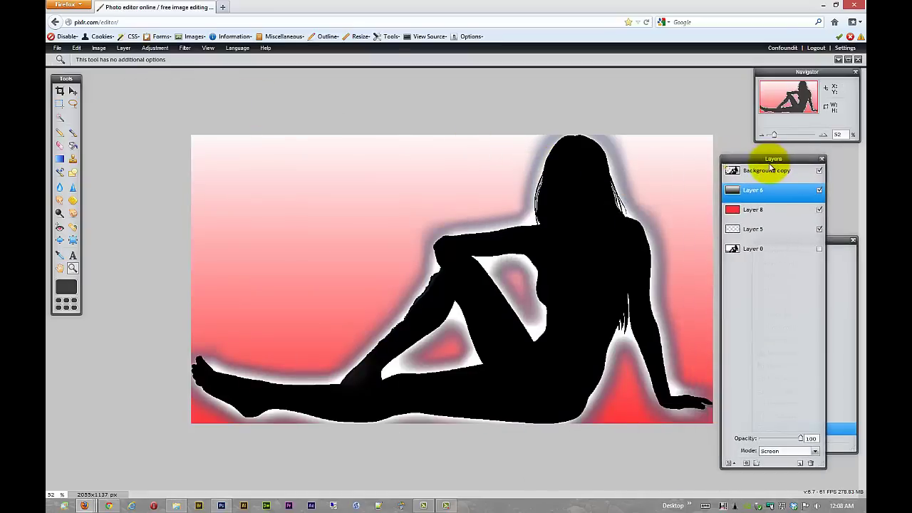